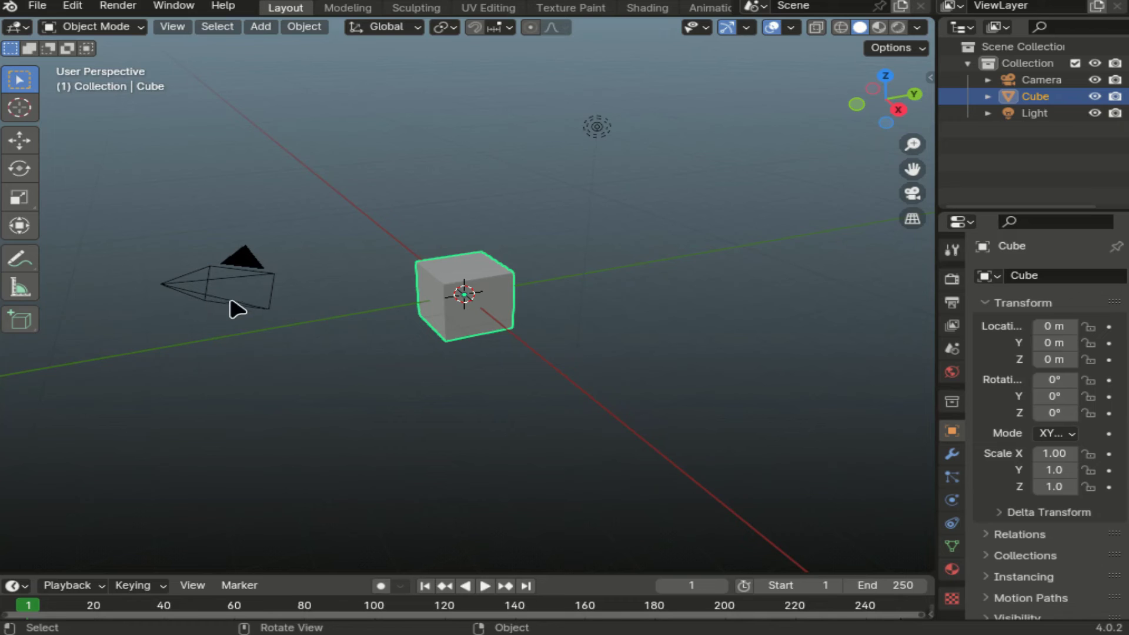
Step: Switch to Right Orthographic view and open the interaction mode dropdown
left_click(898, 109)
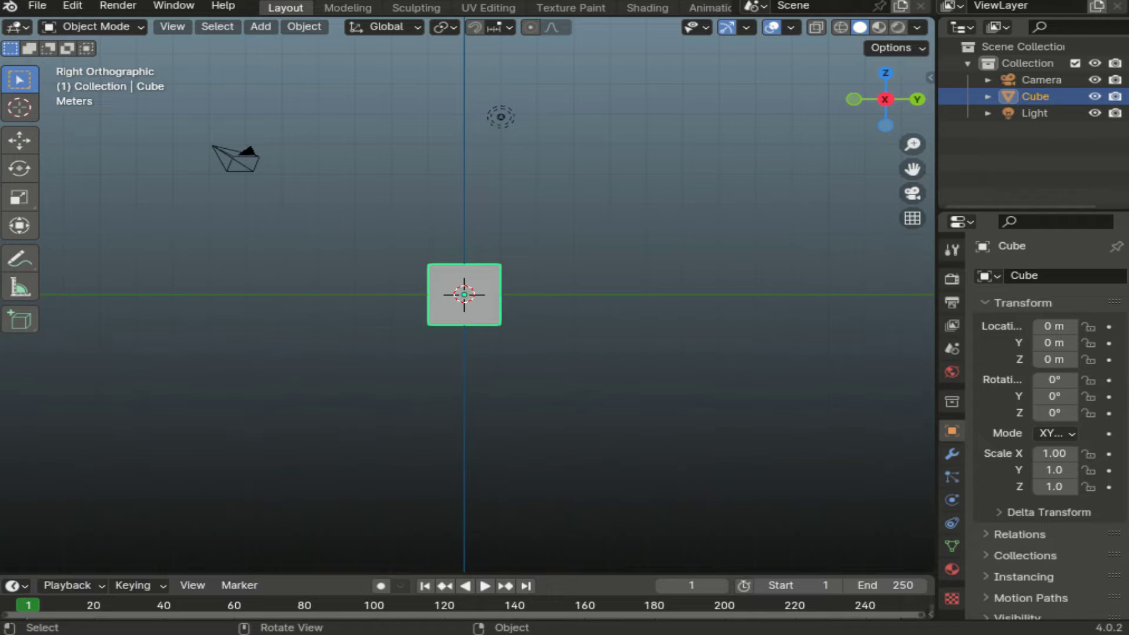
left_click(134, 27)
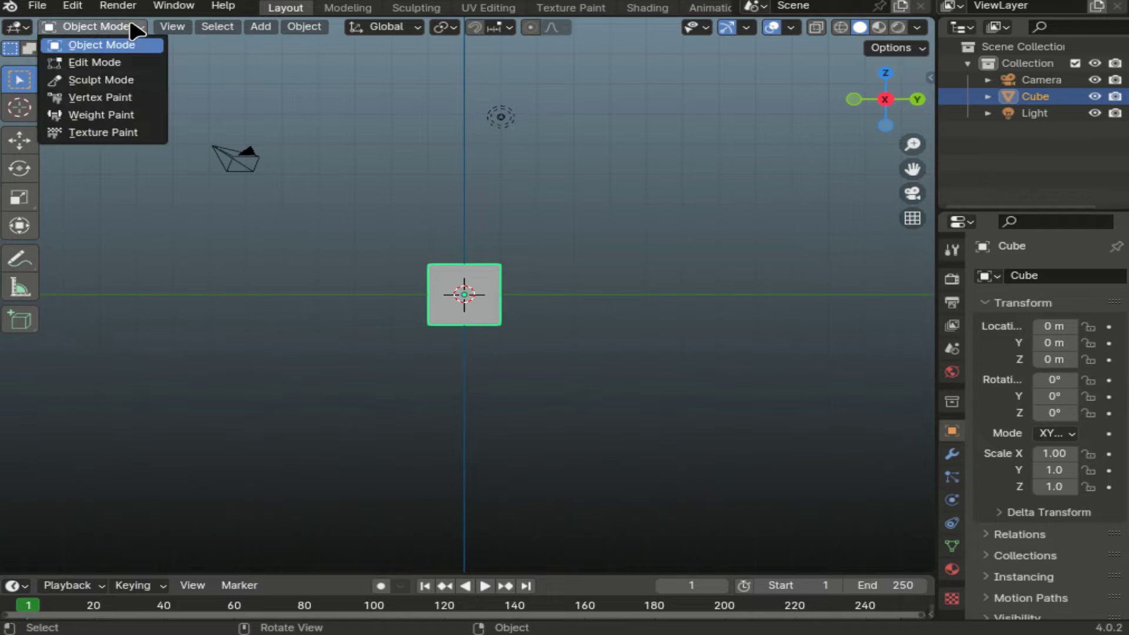
Step: Enter Edit Mode and subdivide the cube's mesh
left_click(131, 61)
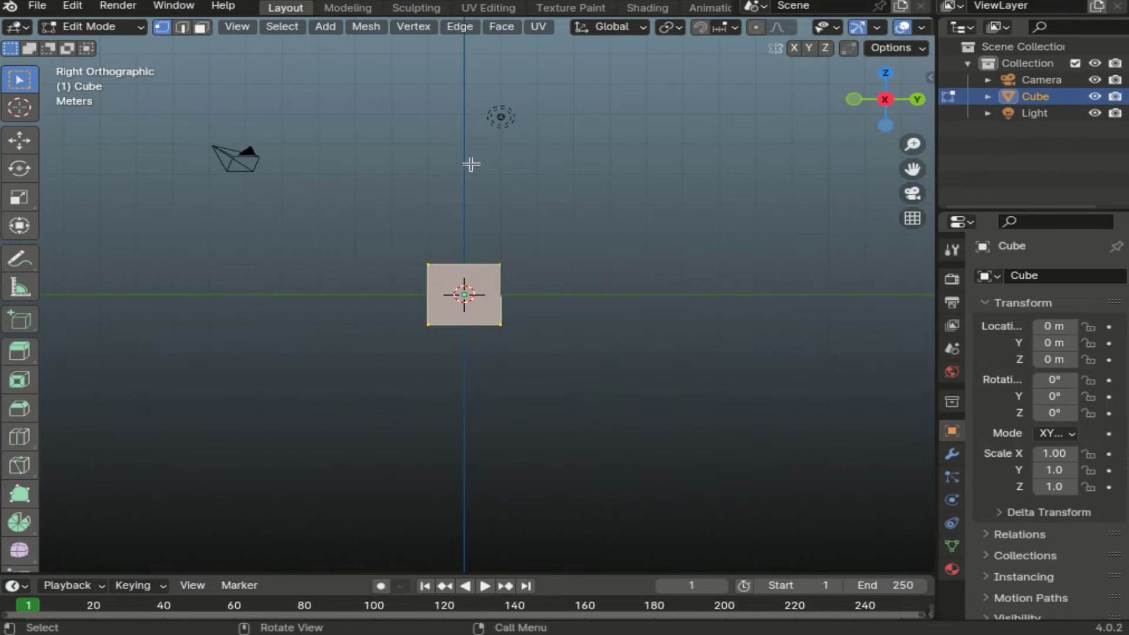
right_click(515, 226)
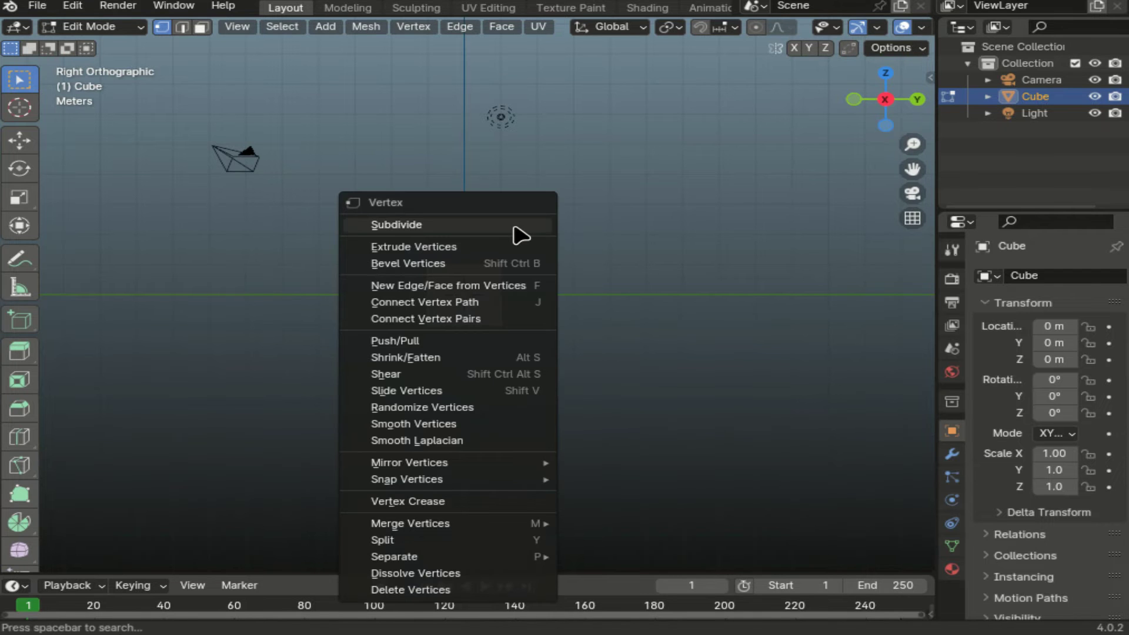
left_click(452, 226)
left_click(185, 568)
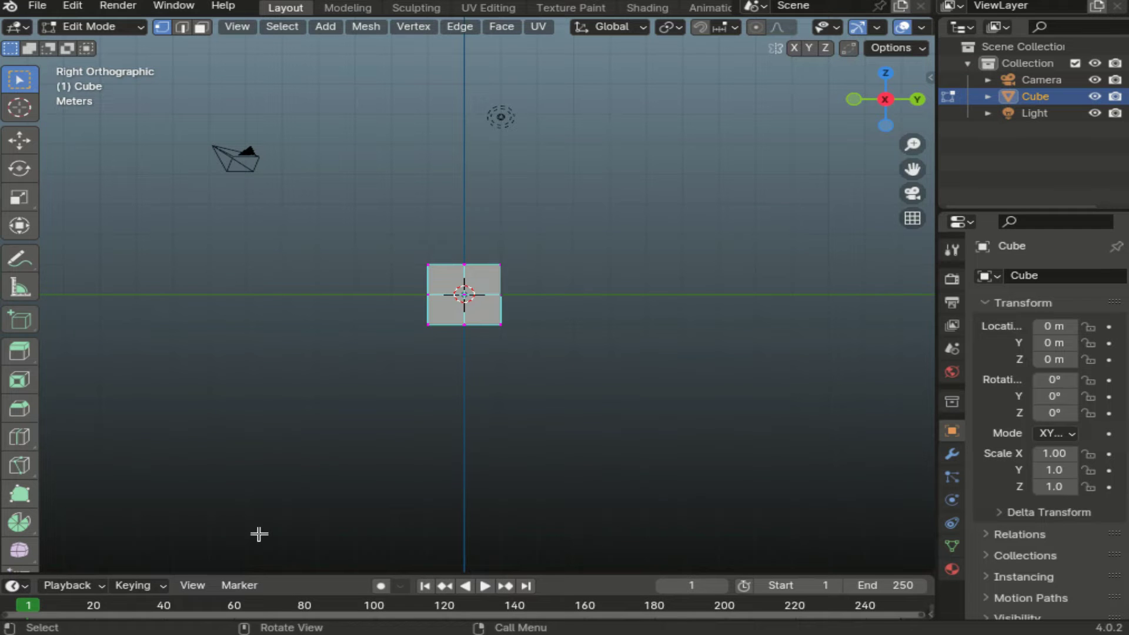
Step: Set the subdivide to 6 cuts with smoothness 0.010
key("F9")
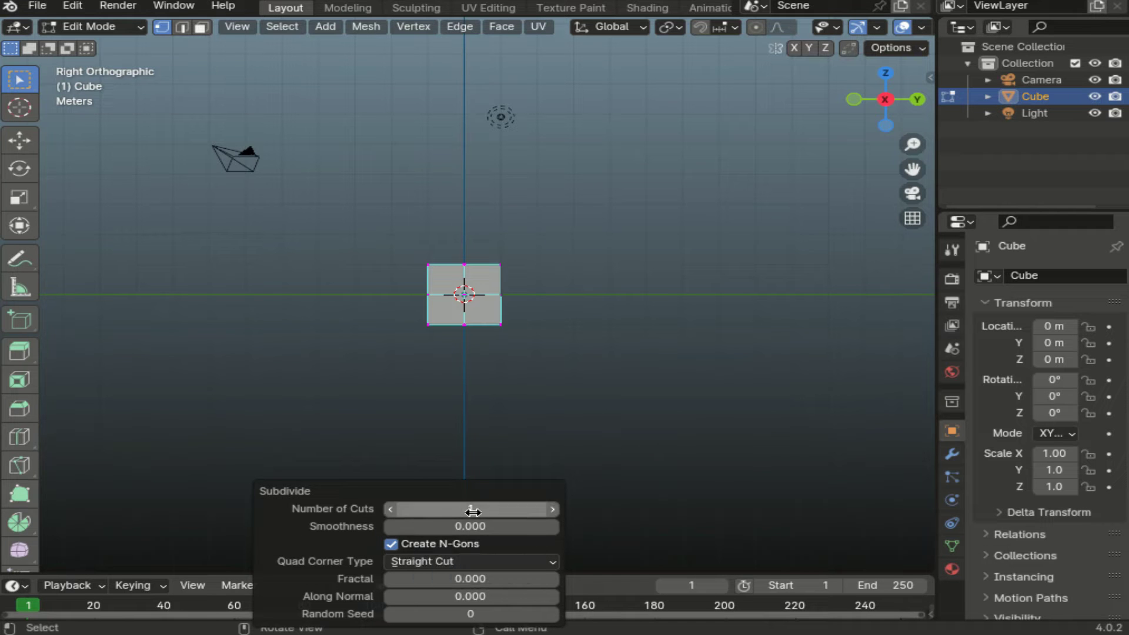
left_click(552, 509)
left_click(553, 509)
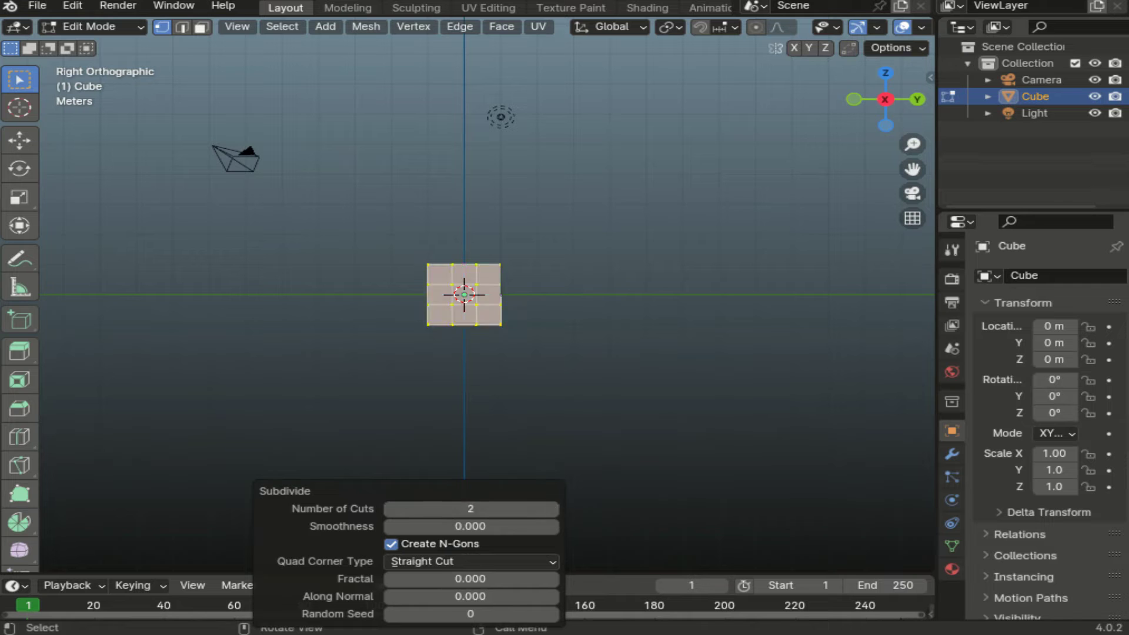
left_click(553, 510)
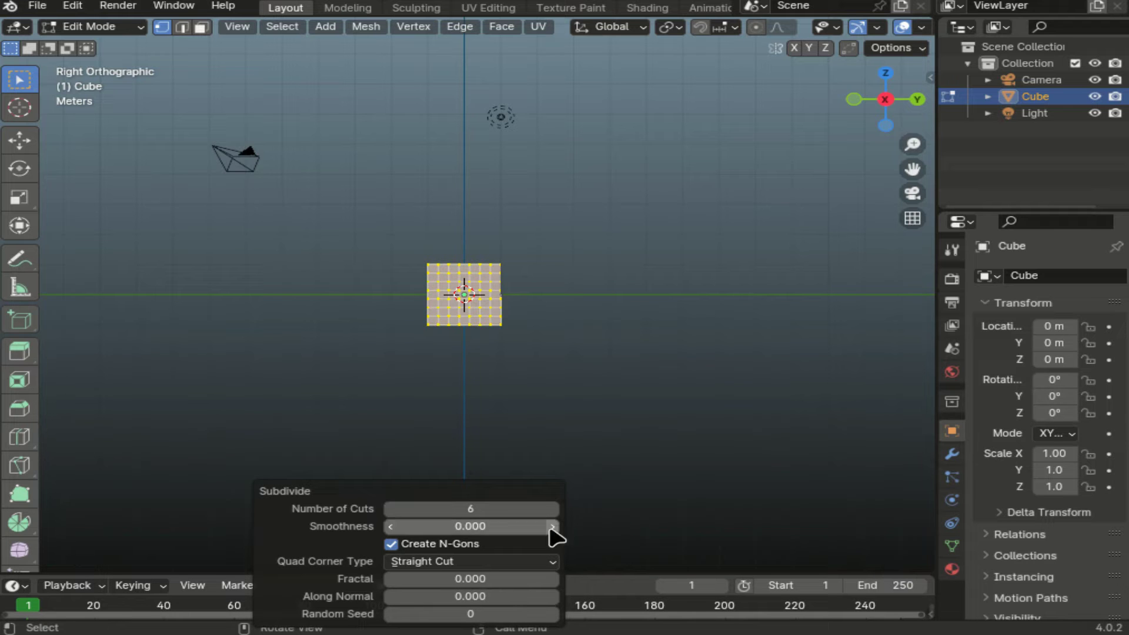
left_click(553, 527)
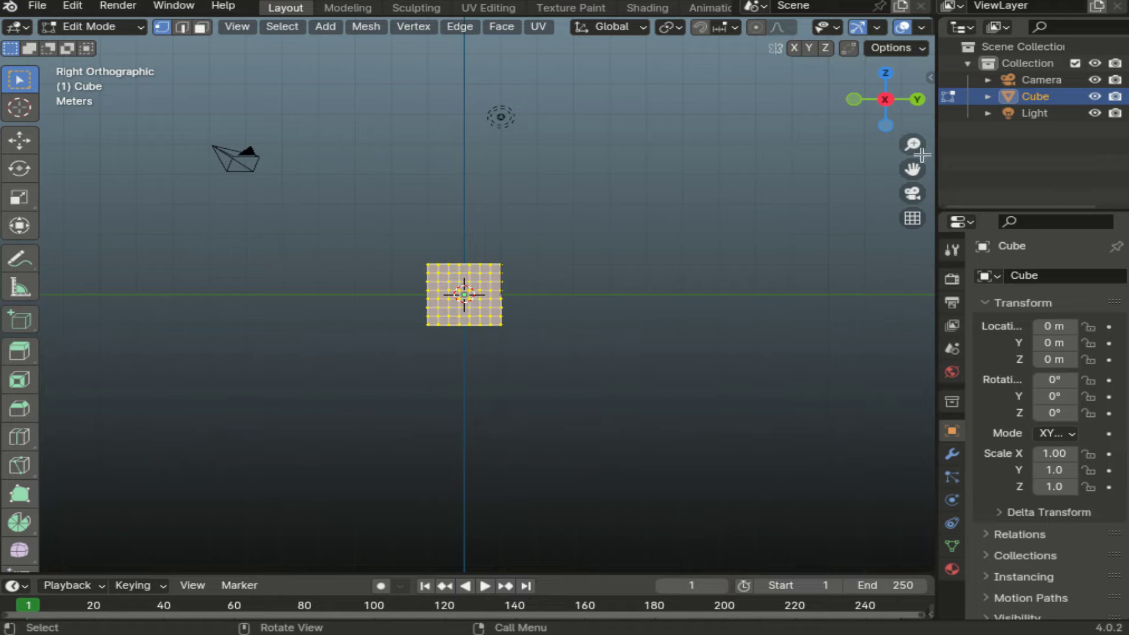
Step: Add a Subdivision Surface modifier to the cube by searching 'sub'
mouse_move(917, 143)
left_mouse_down()
mouse_move(917, 106)
mouse_move(912, 144)
left_mouse_up()
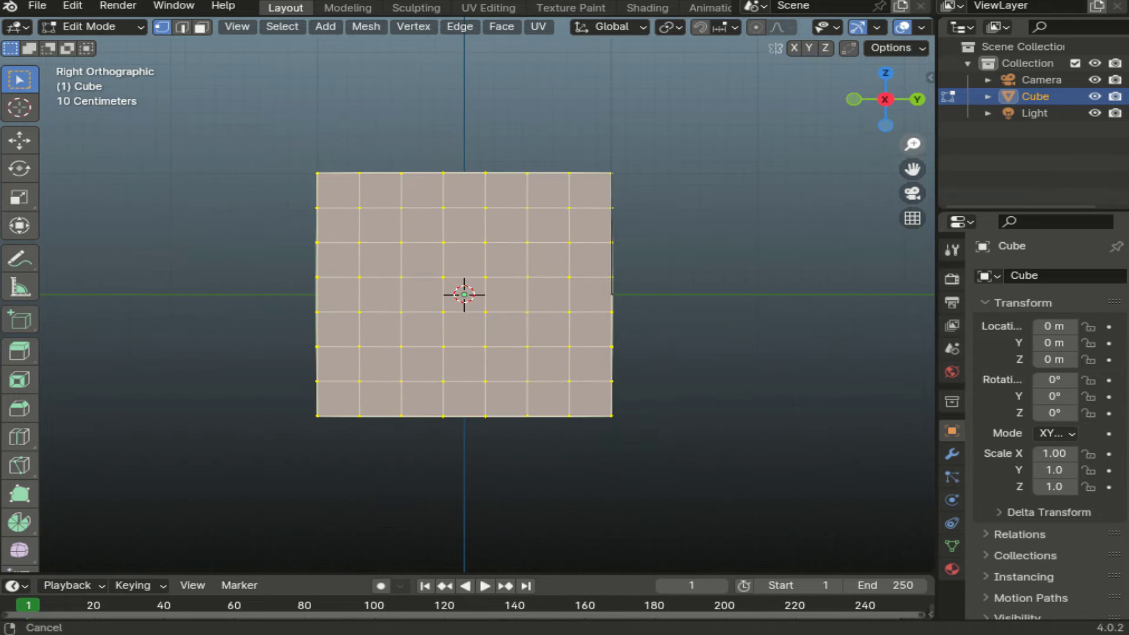
left_click(952, 454)
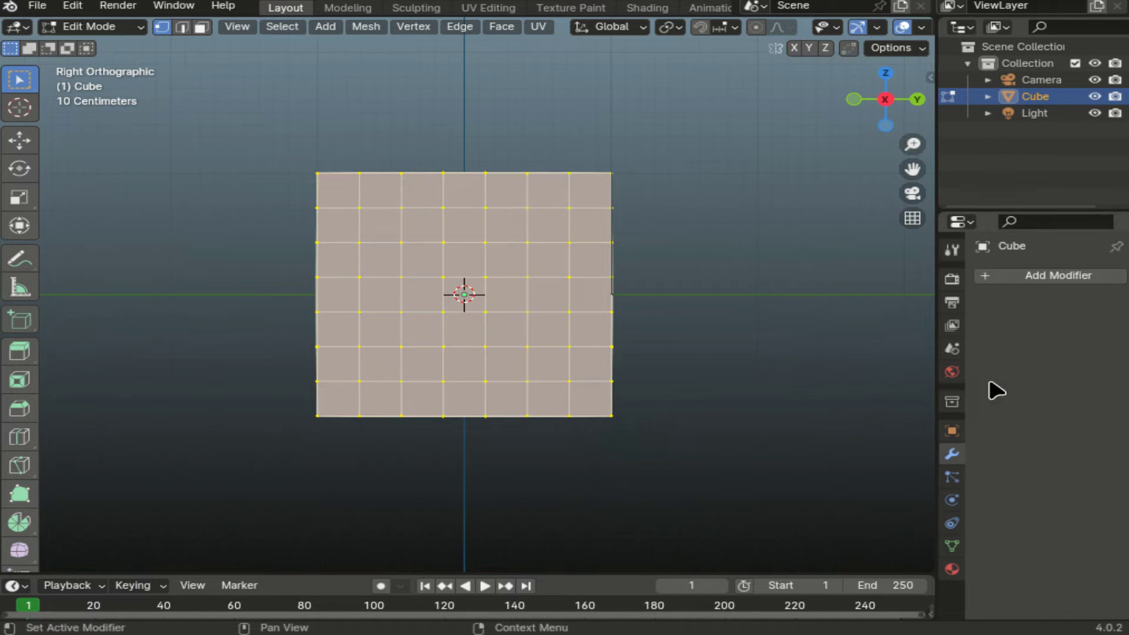
left_click(993, 276)
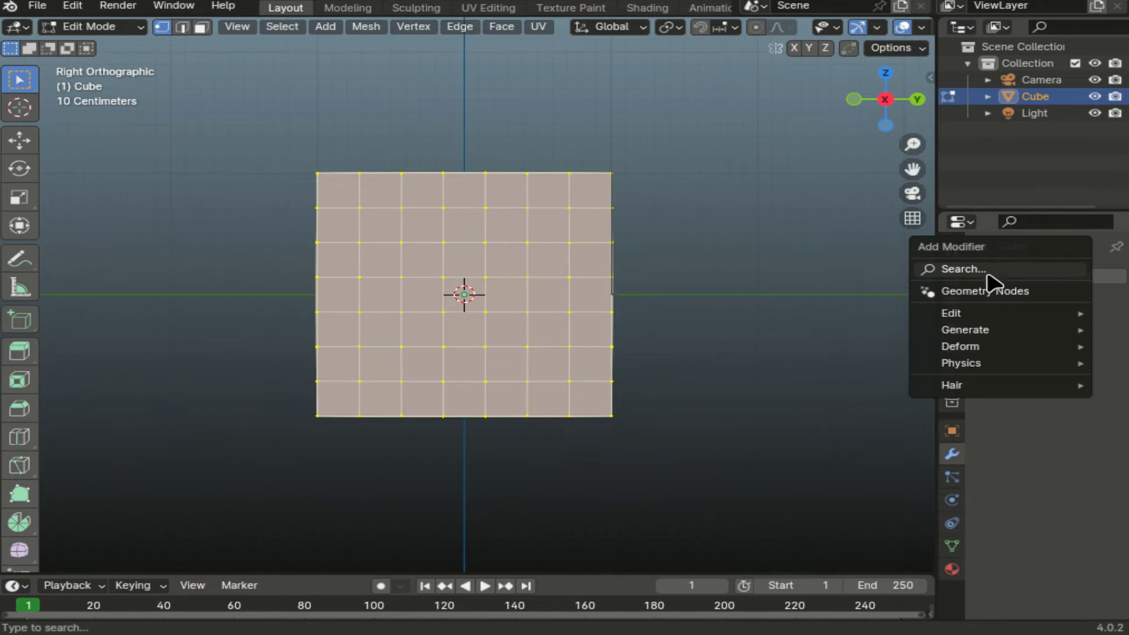
left_click(983, 272)
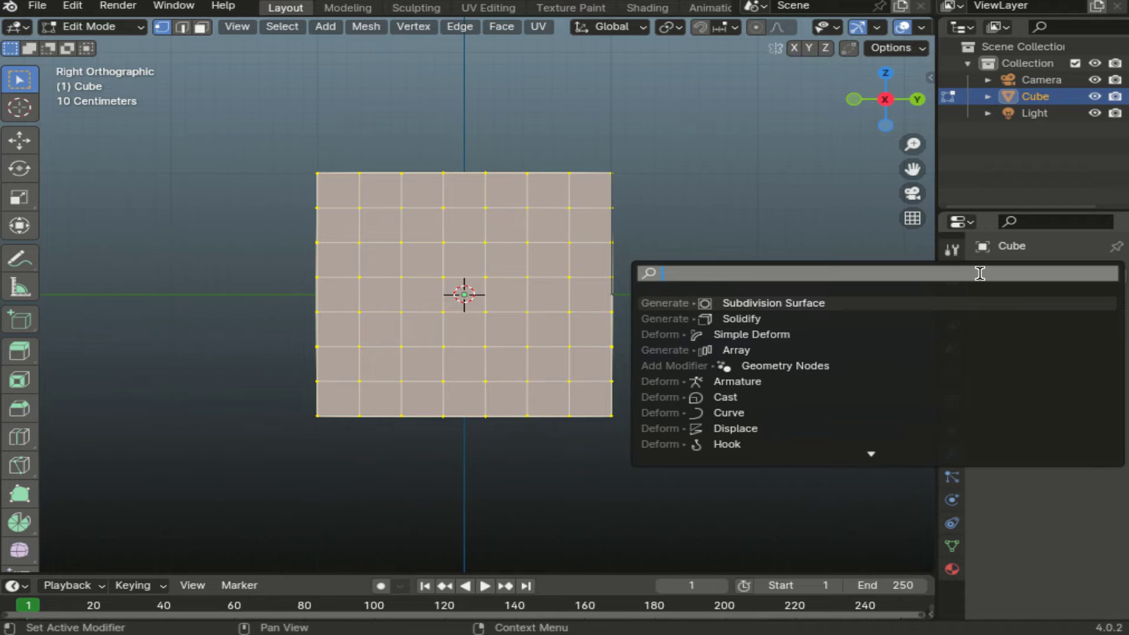
type("s")
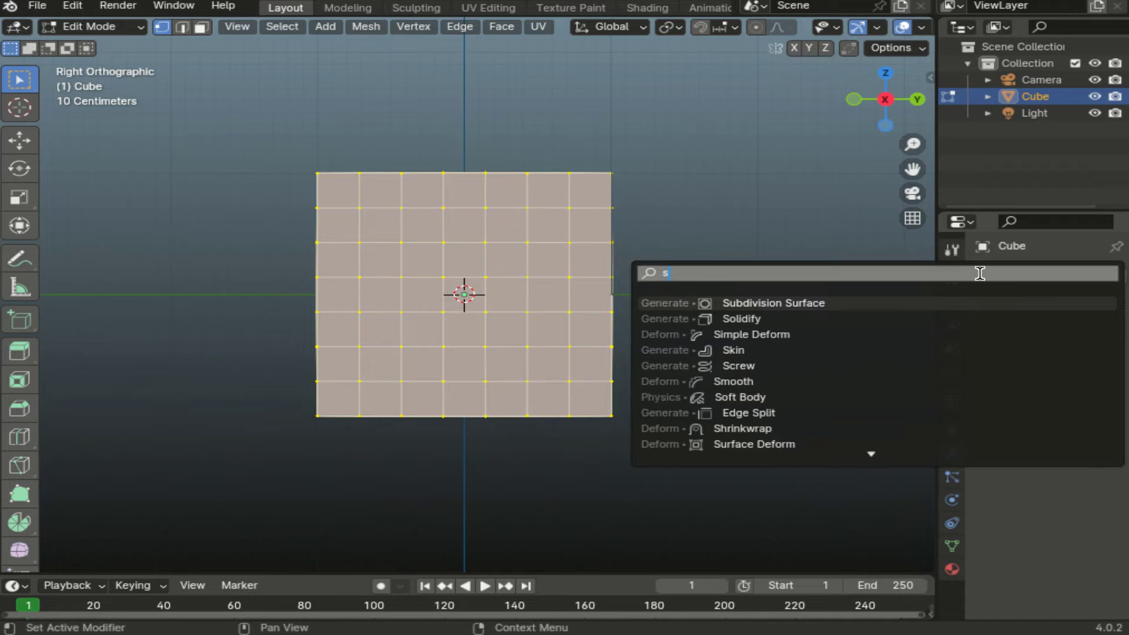
type("ub")
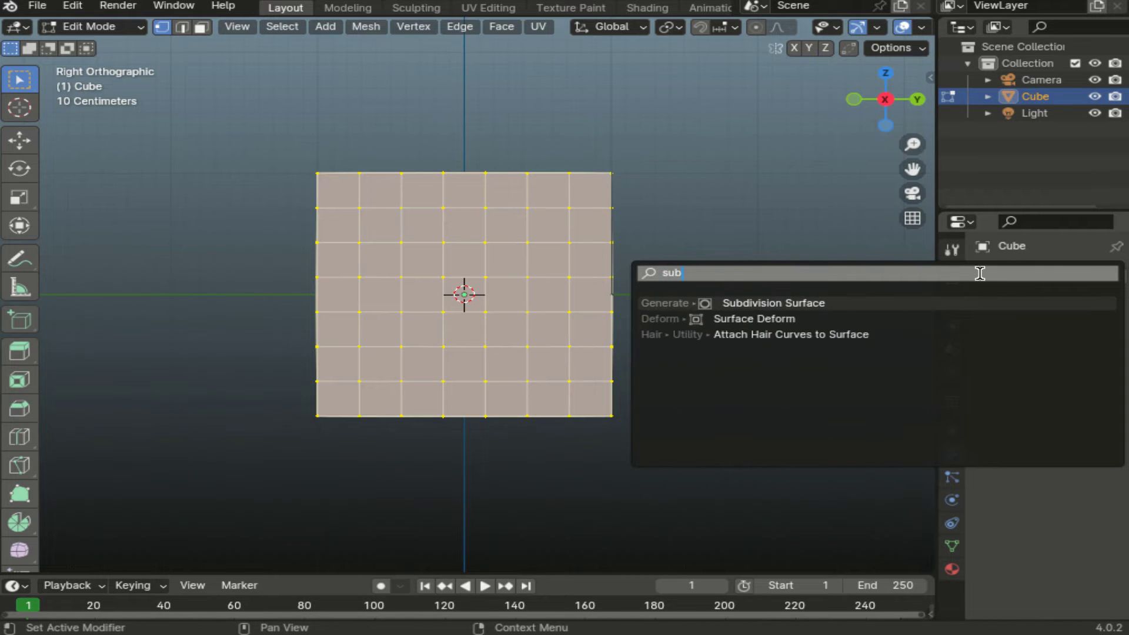
left_click(827, 305)
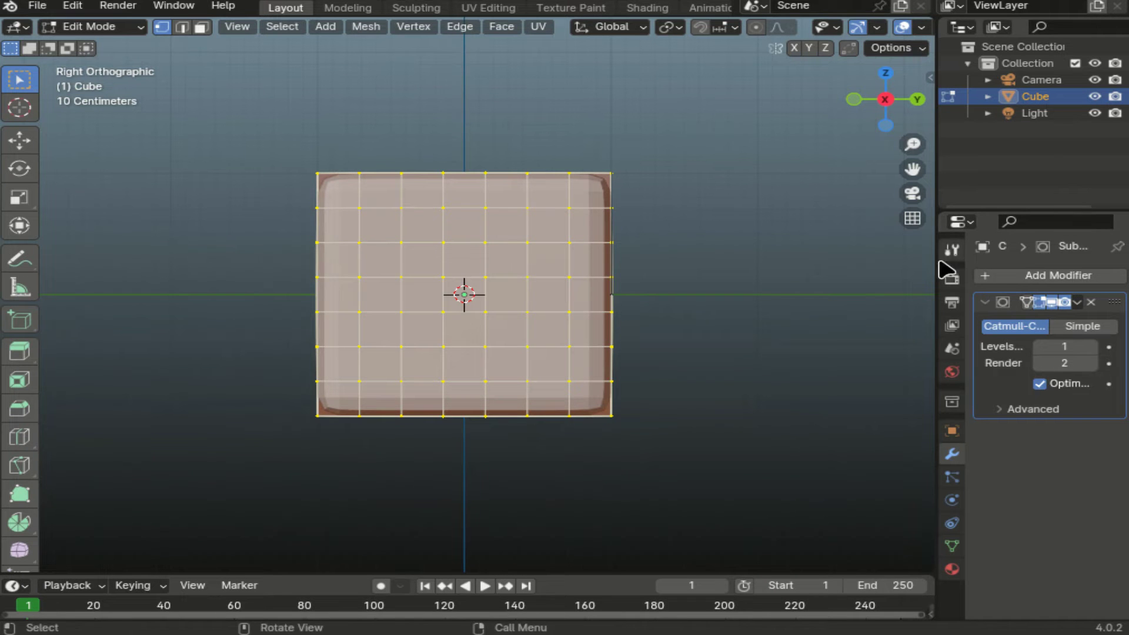
Step: Set the Subdivision Surface Levels Viewport to 3
mouse_move(938, 265)
left_mouse_down()
mouse_move(849, 267)
mouse_move(816, 297)
left_mouse_up()
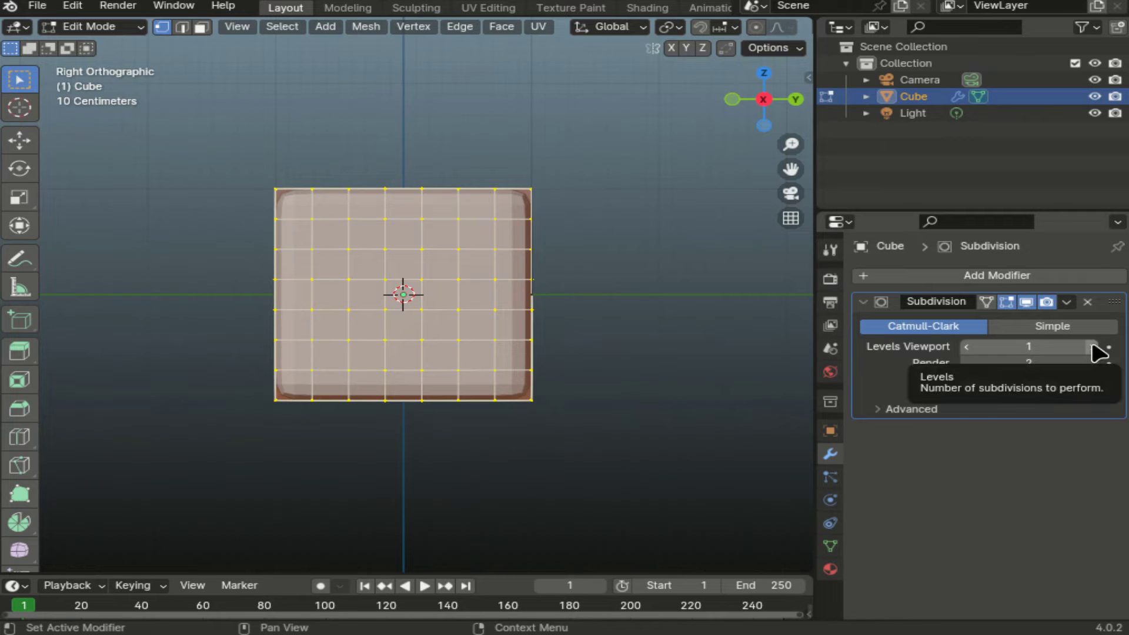
left_click(1094, 347)
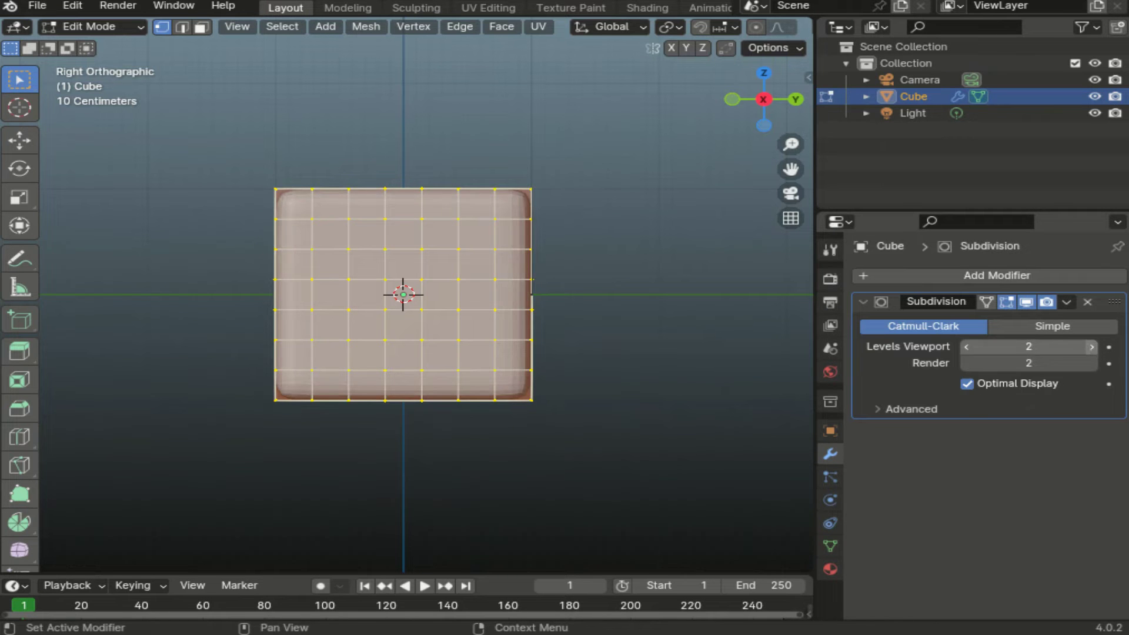
left_click(967, 347)
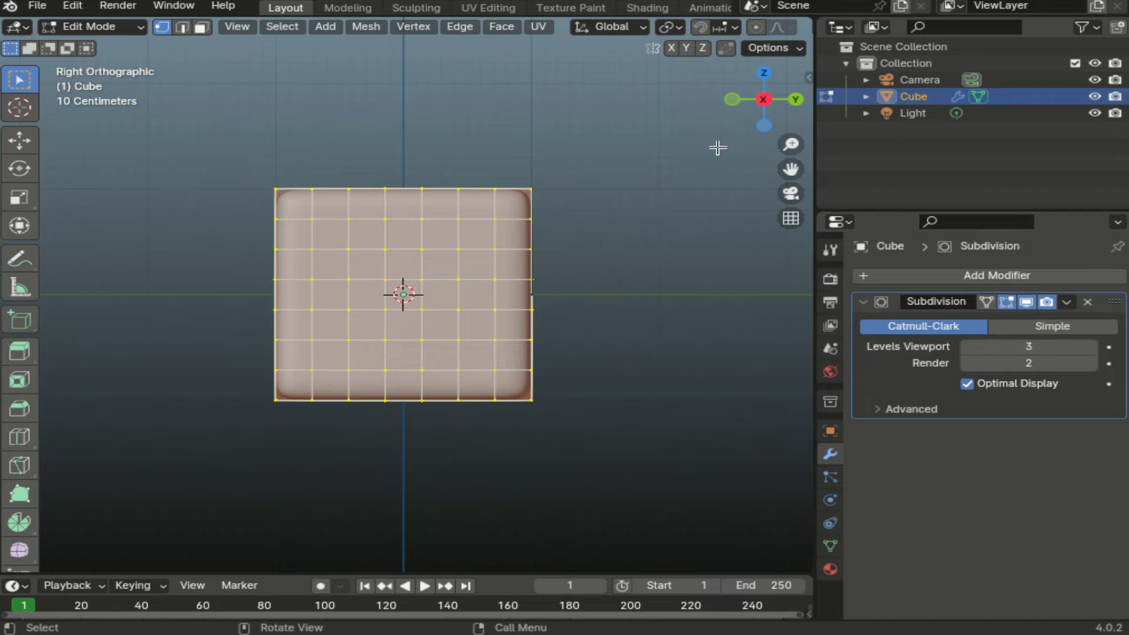
mouse_move(763, 107)
left_mouse_down()
mouse_move(782, 100)
mouse_move(765, 109)
left_mouse_up()
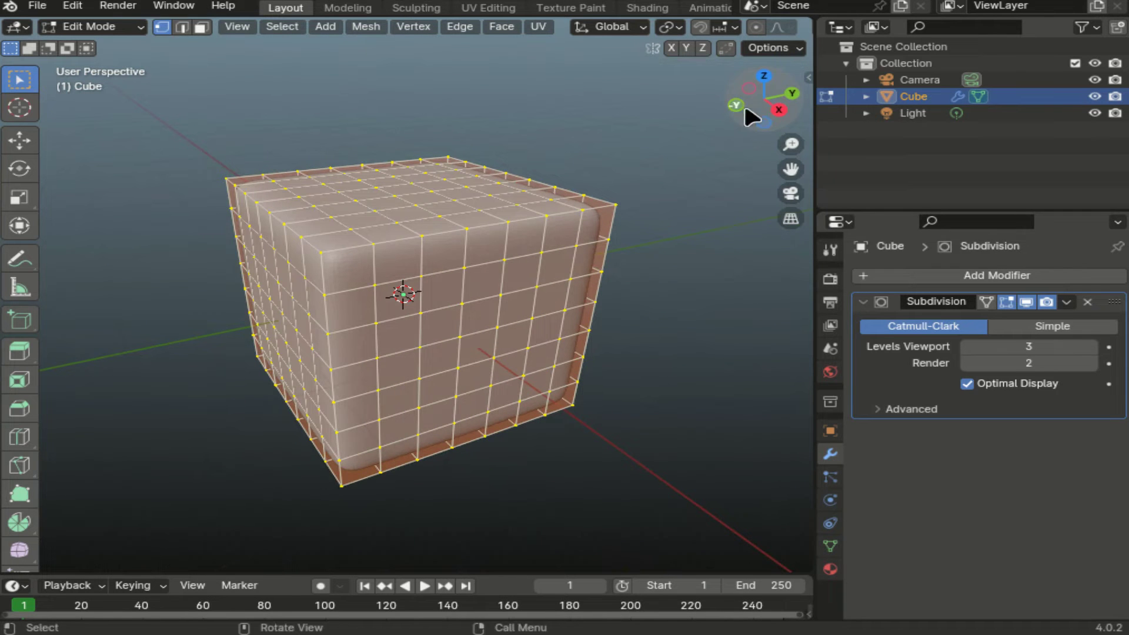
Step: Turn on the modifier's On Cage option and switch to Top view
left_click(988, 301)
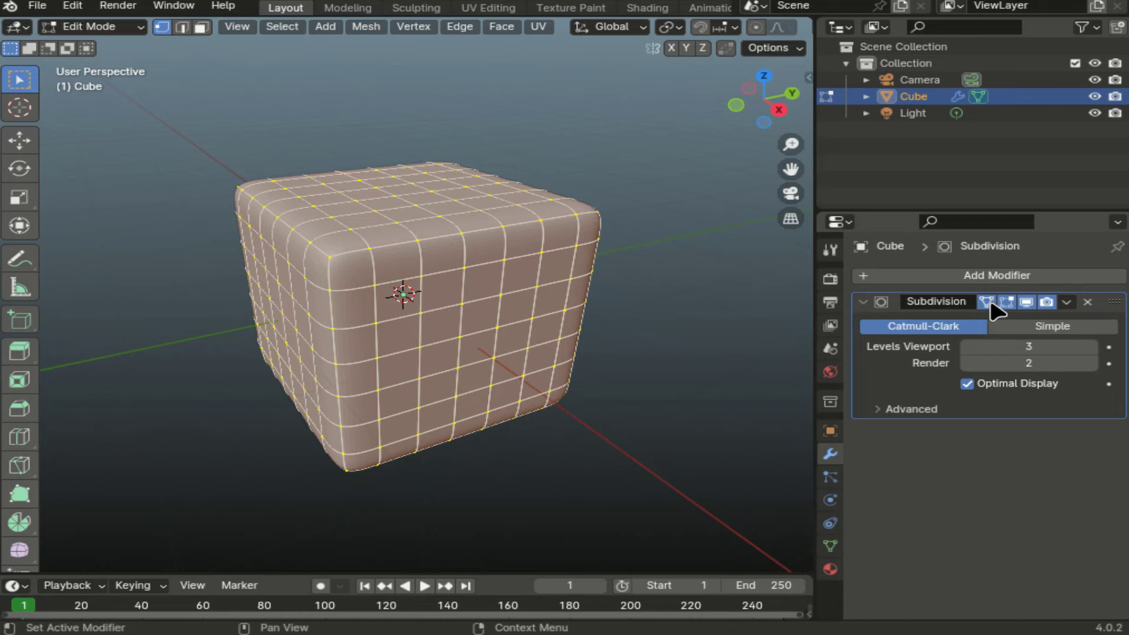
left_click(988, 302)
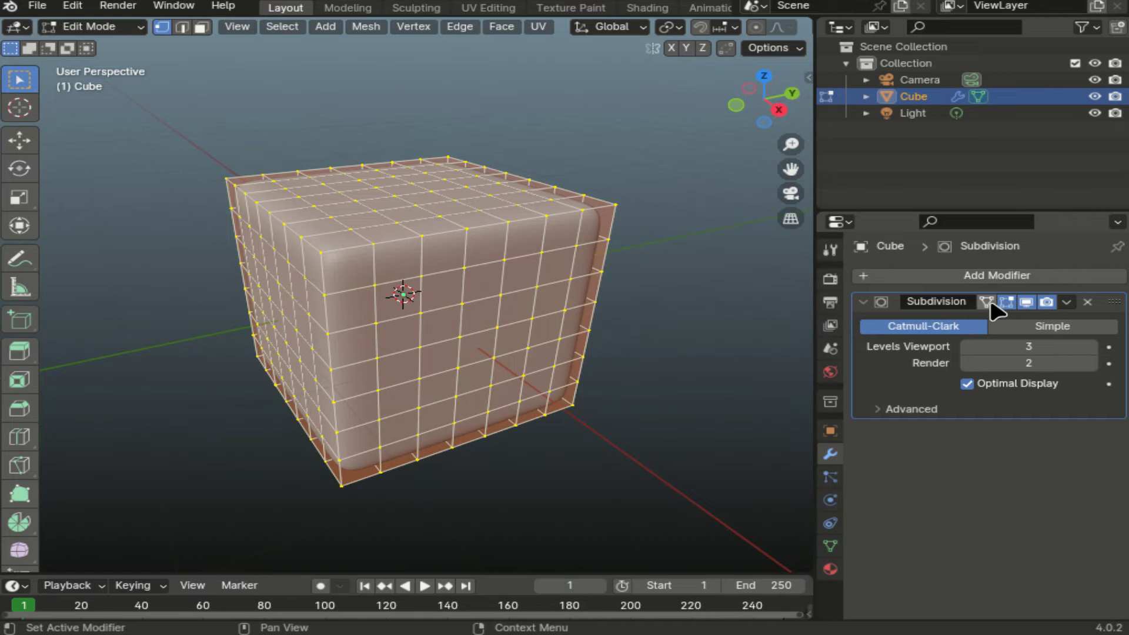
left_click(991, 305)
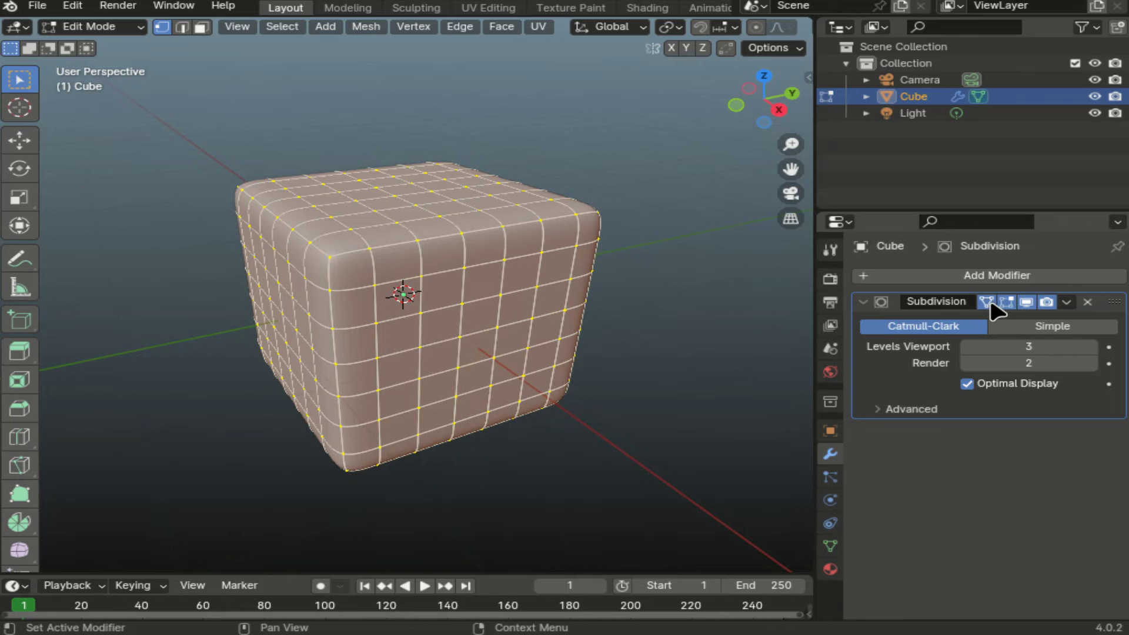
key("KP_7")
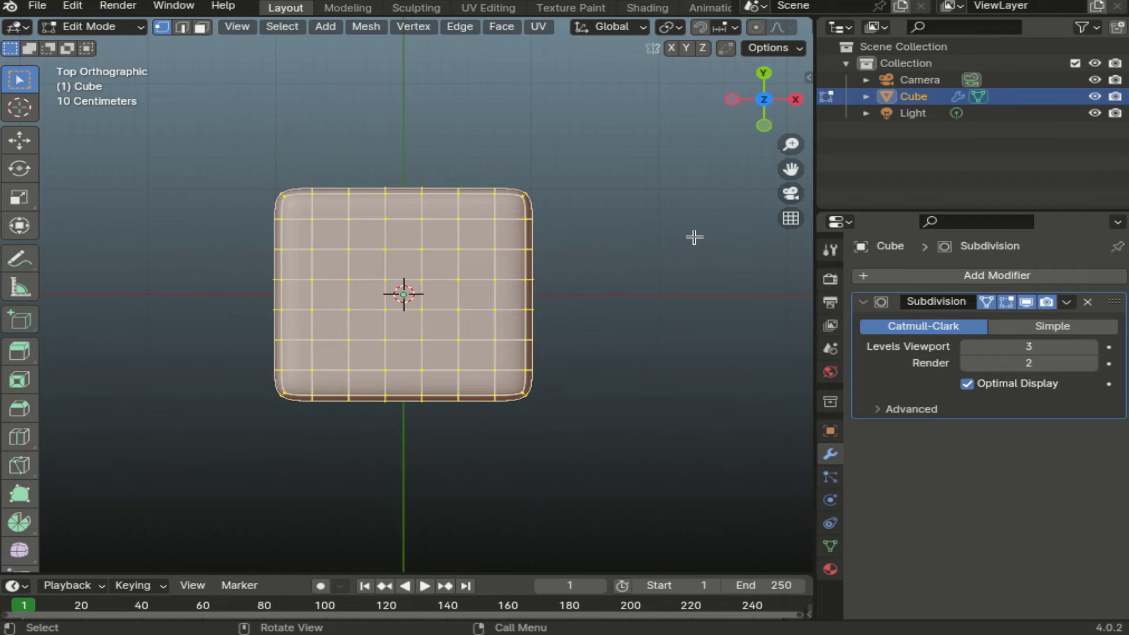
Step: In face select mode, select six top faces in two rows of three
left_click(200, 28)
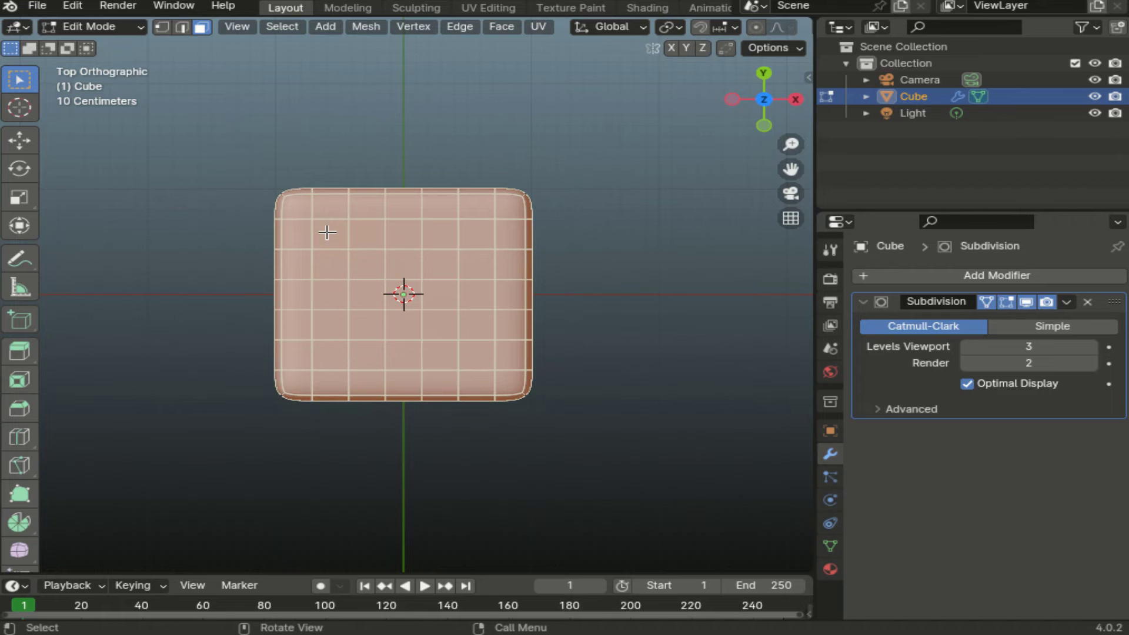
key("shift")
left_click(705, 252)
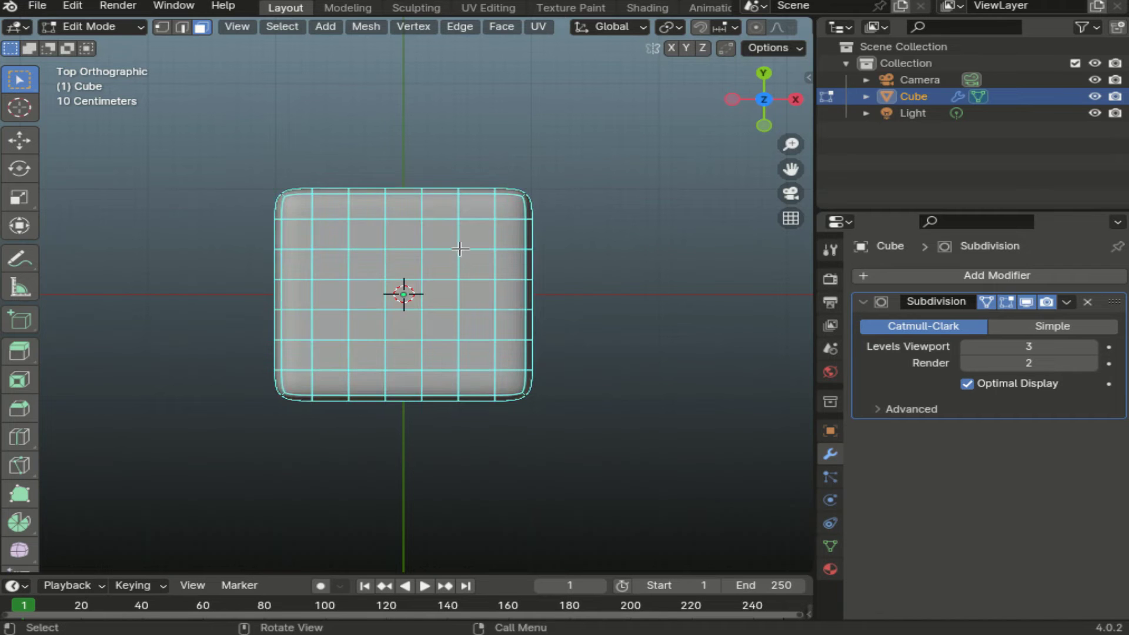
left_click(328, 235, "shift")
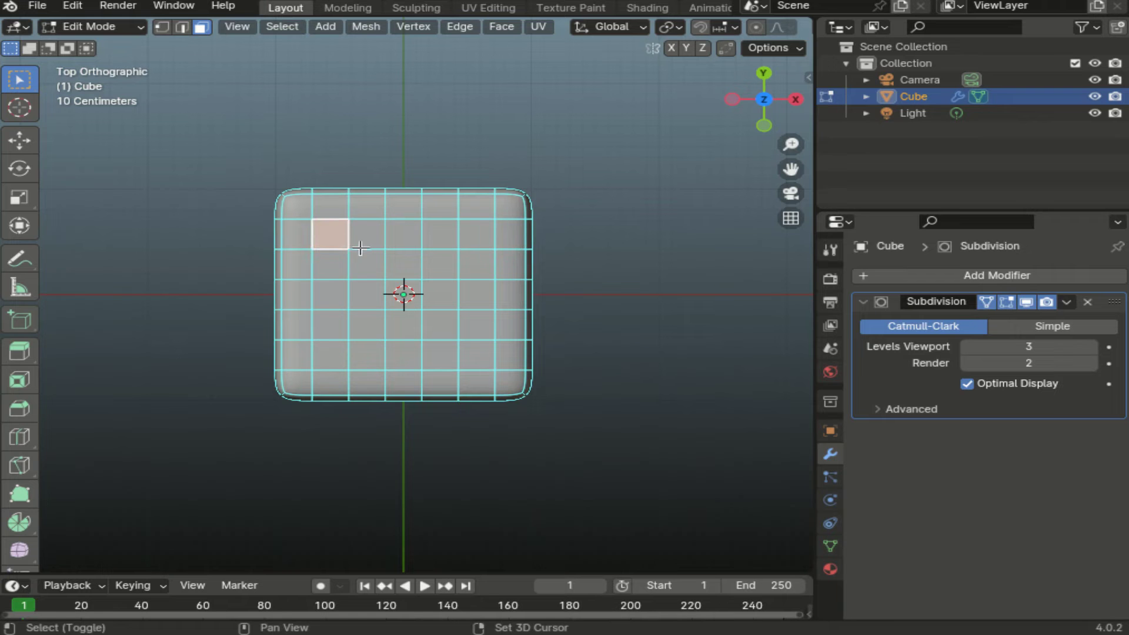
left_click(333, 256)
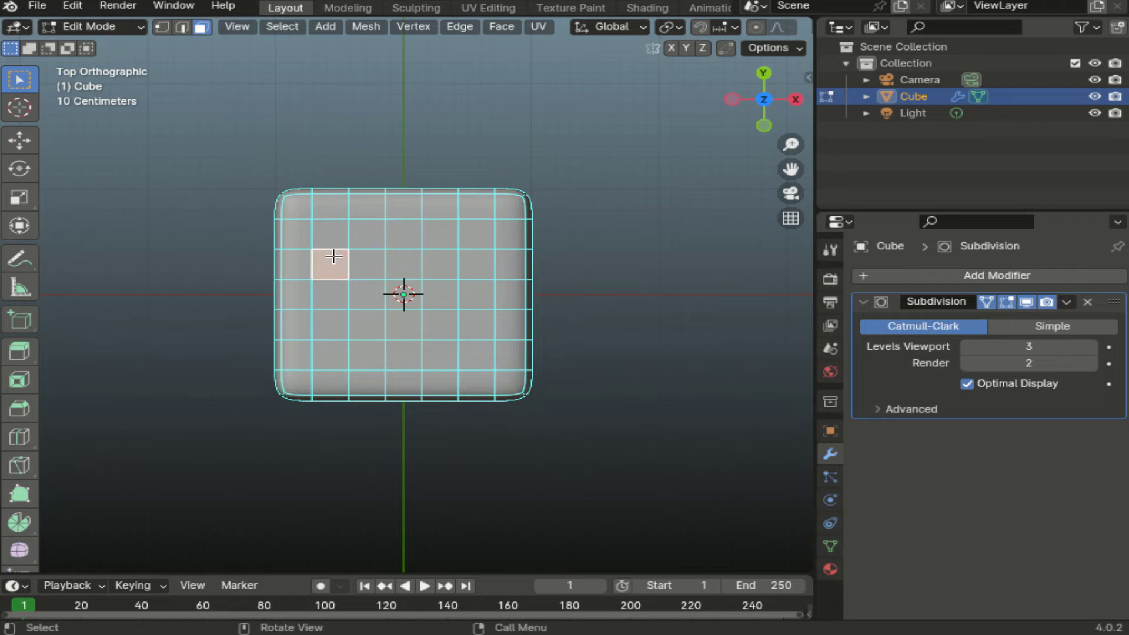
left_click(406, 263, "shift")
left_click(476, 263, "shift")
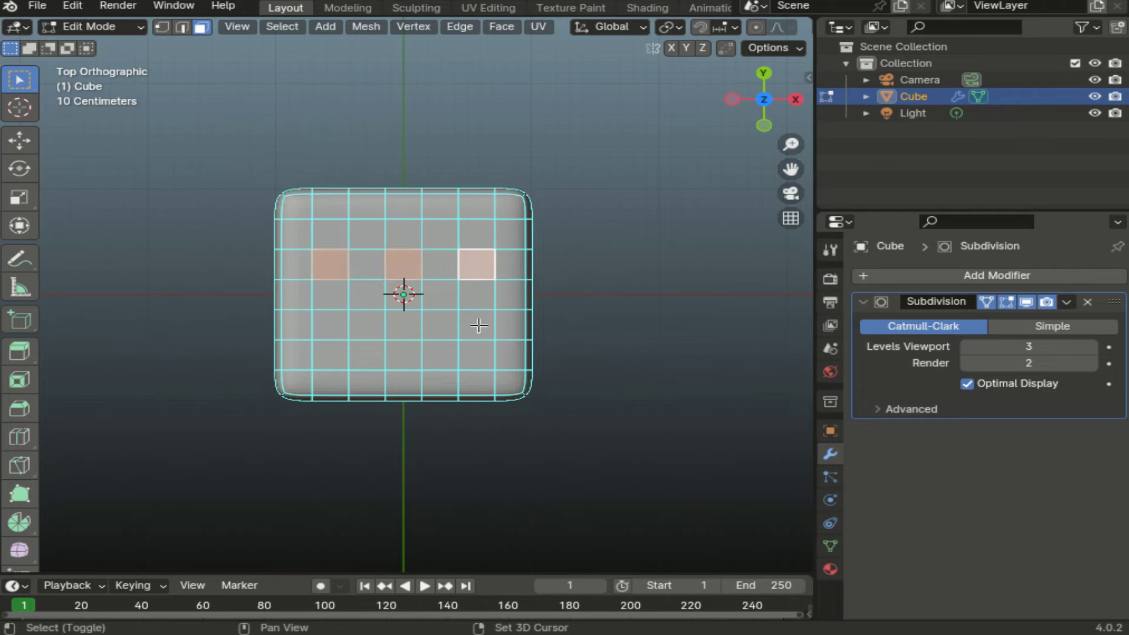
left_click(476, 325, "shift")
left_click(406, 325, "shift")
left_click(322, 329, "shift")
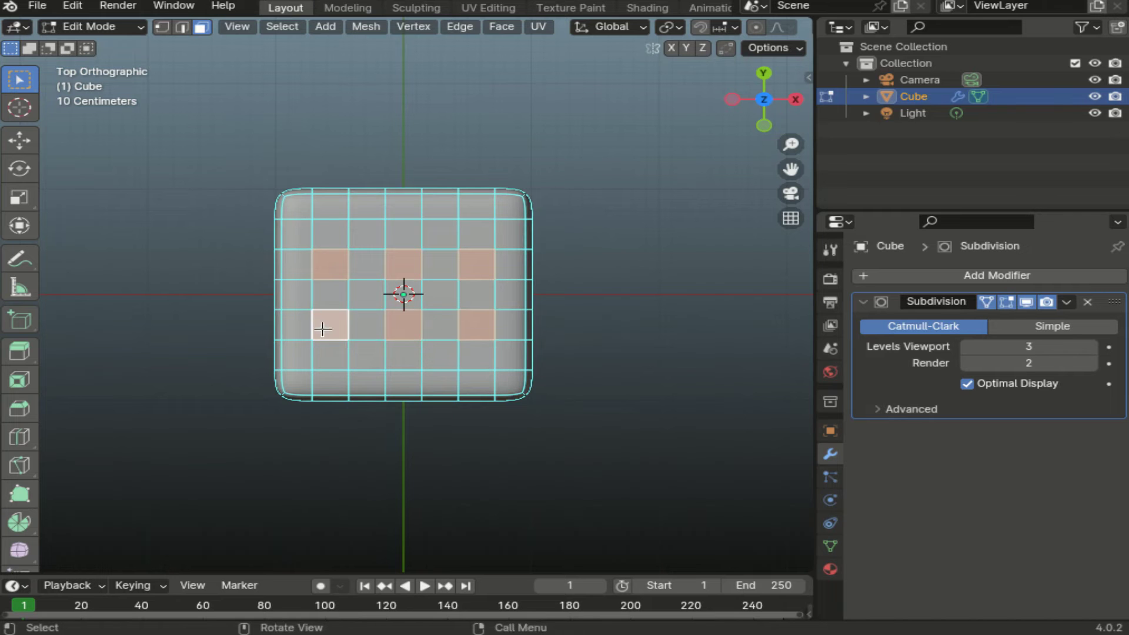
middle_click_drag(322, 329, 360, 194)
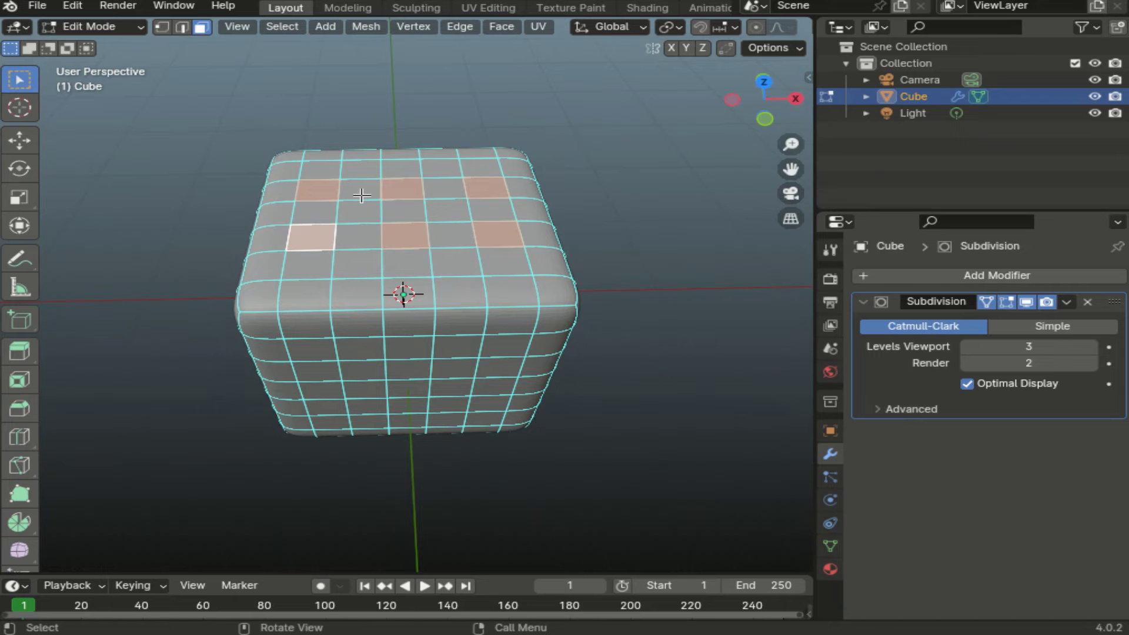
Step: Extrude the six pip faces by -0.05 to sink them inward
key("e")
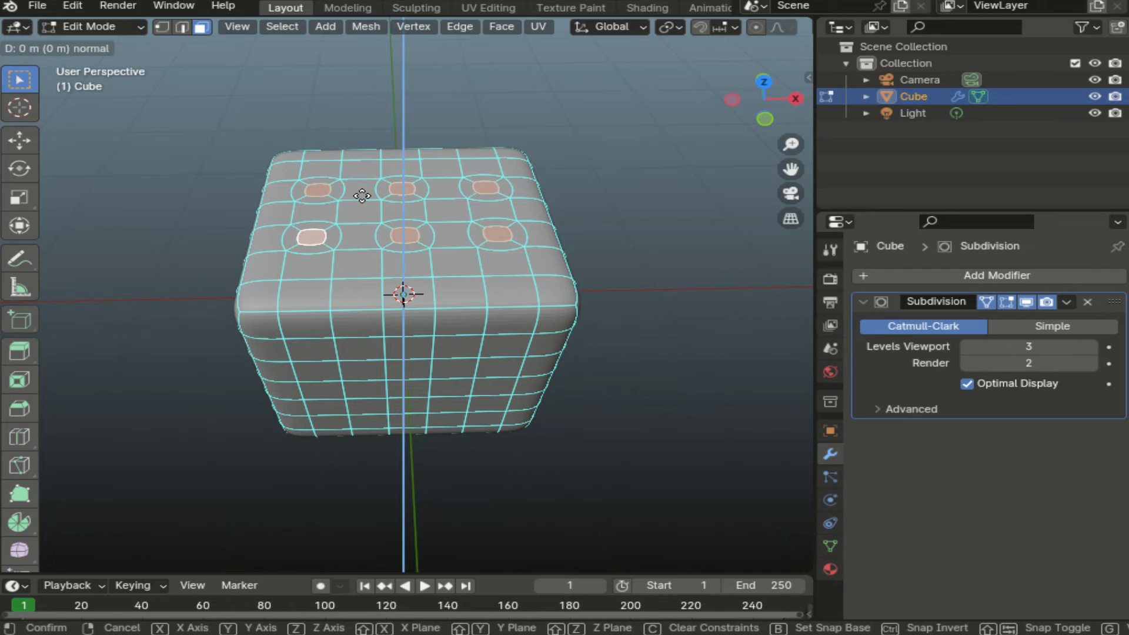
type("-(0.")
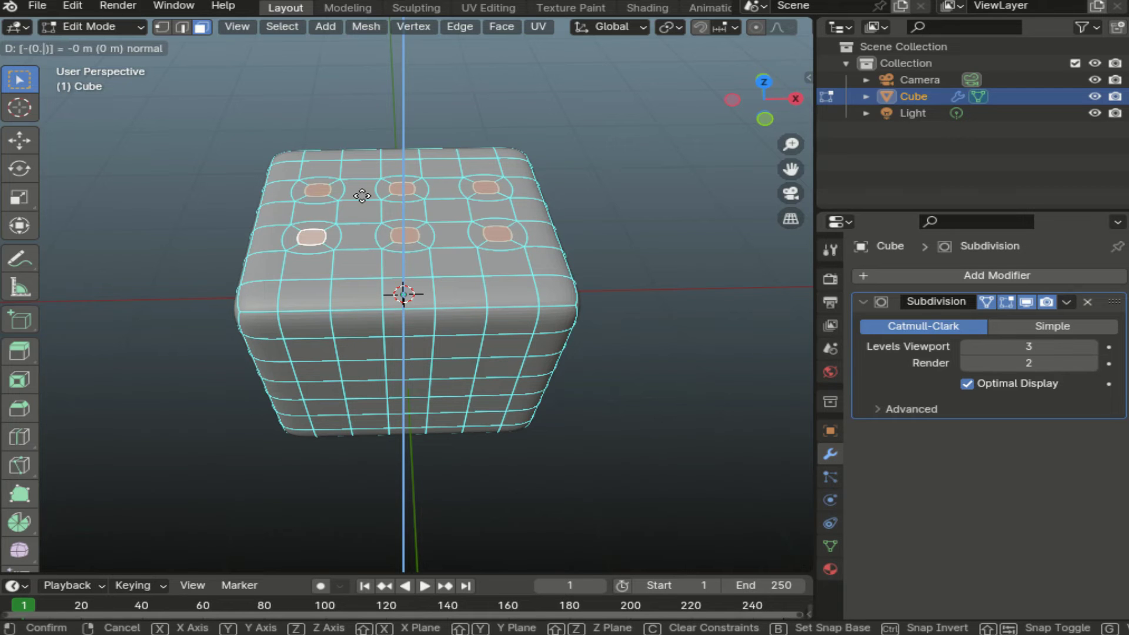
type("05")
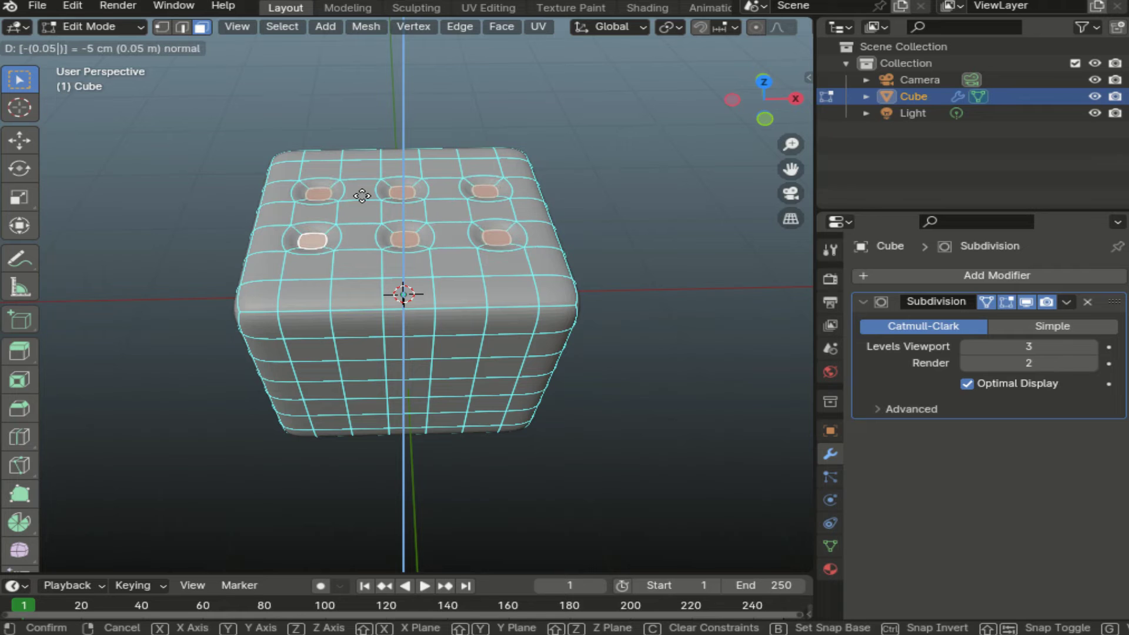
key("Return")
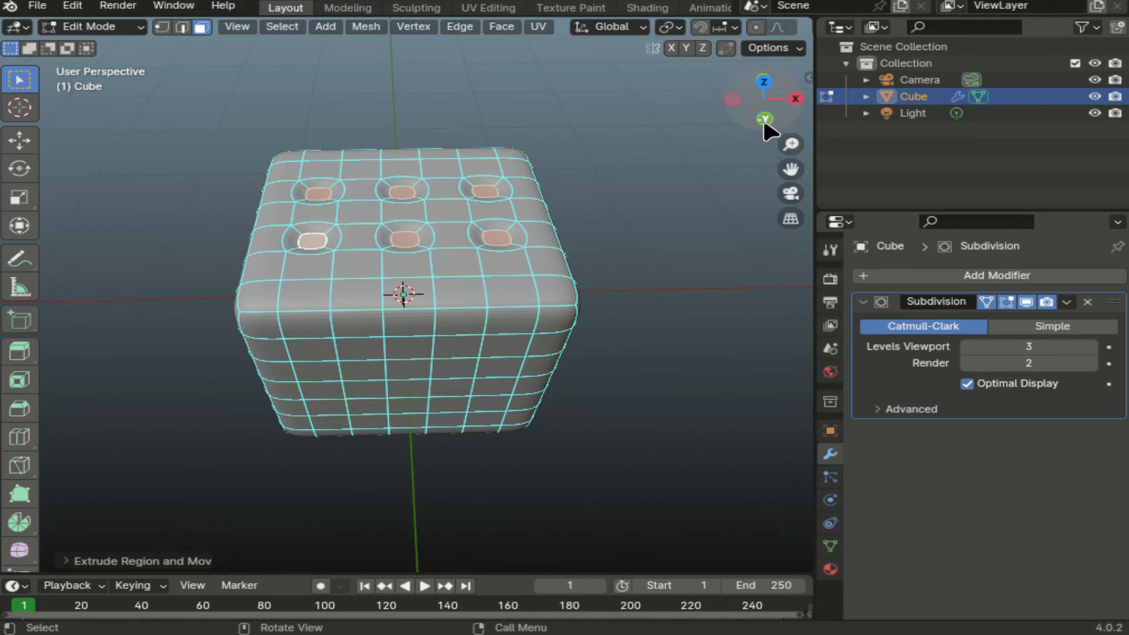
Step: Zoom in on the dimpled top and start a loop cut
mouse_move(770, 79)
left_mouse_down()
mouse_move(772, 65)
mouse_move(712, 134)
left_mouse_up()
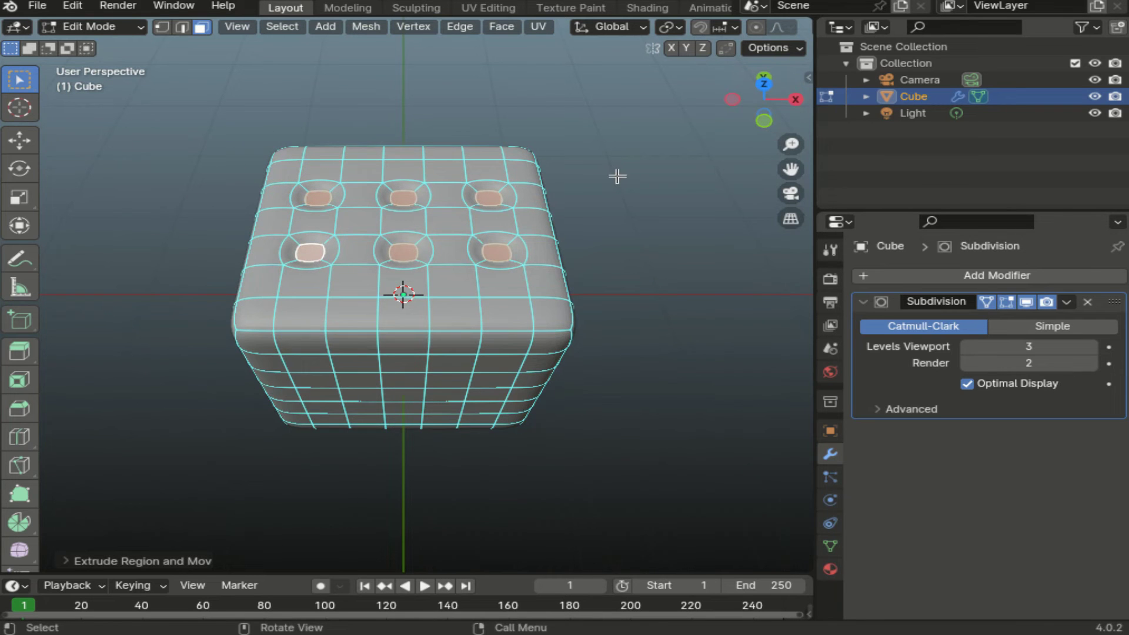
scroll(617, 176, "up", 3)
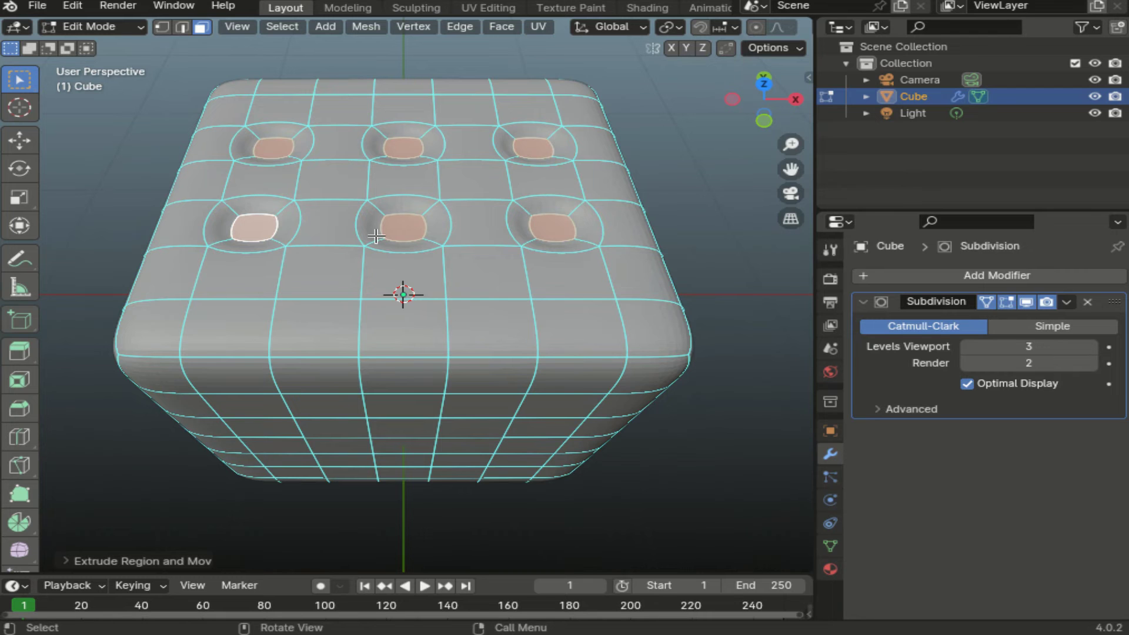
key("ctrl+r")
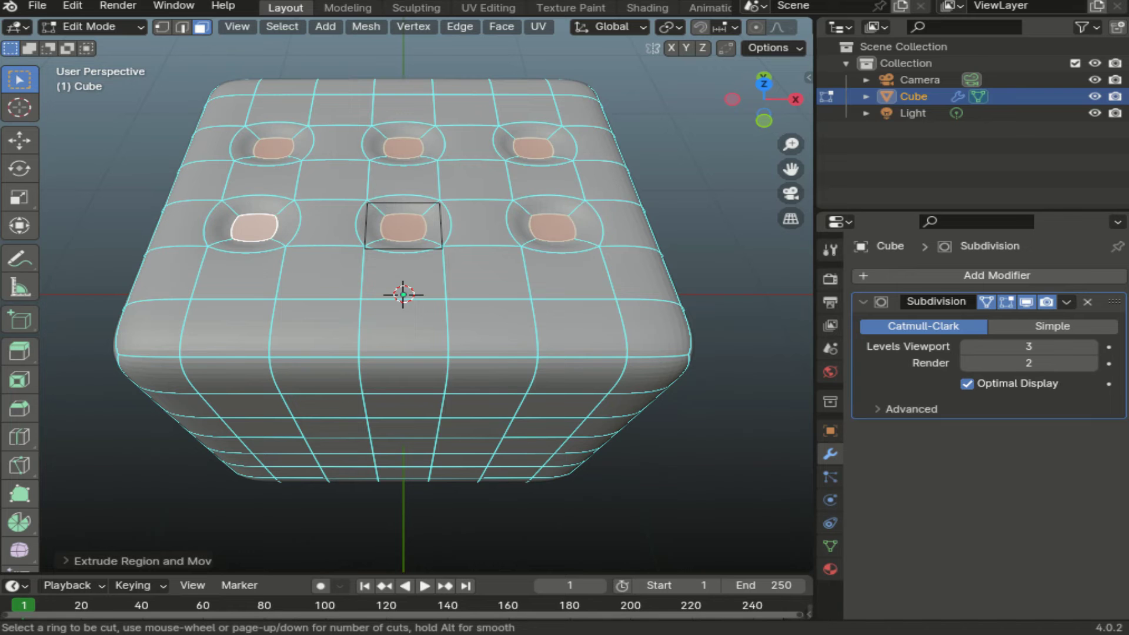
Step: Cut an edge loop into the middle dimple of the front row
left_click(378, 207)
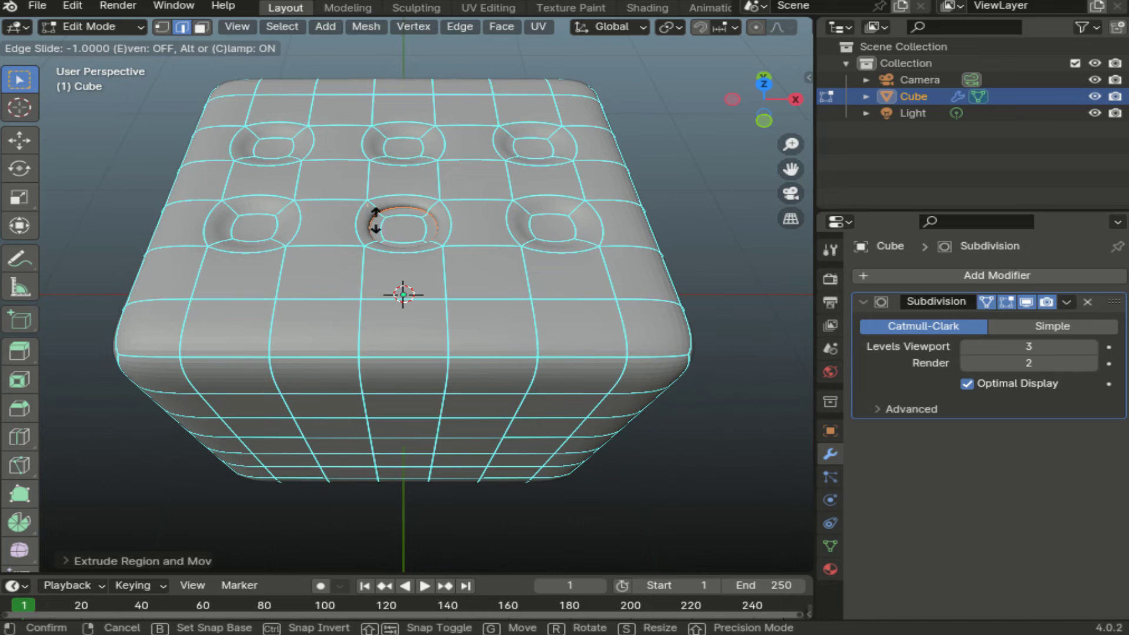
left_click(348, 200)
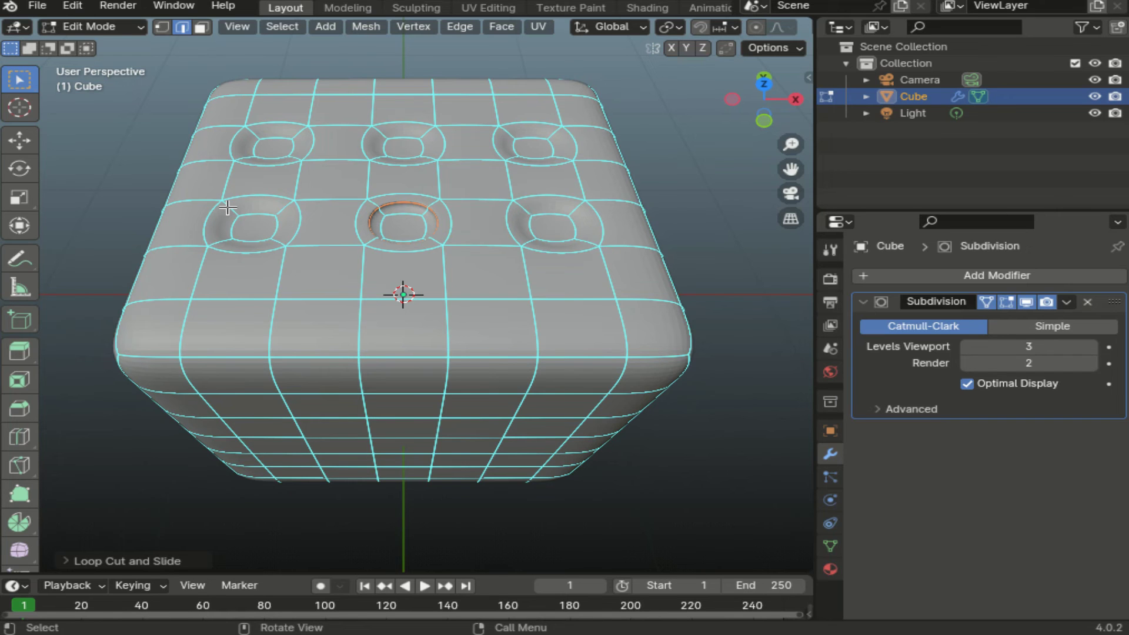
Step: Add an edge loop to the front-row left dimple, slid against its rim
key("ctrl+r")
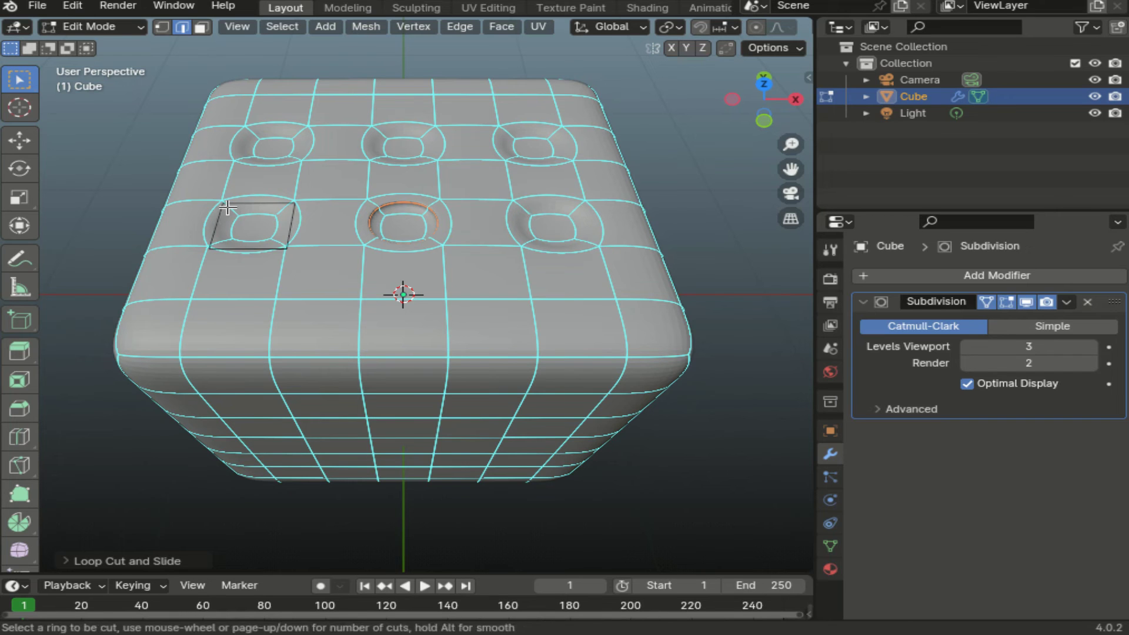
left_click(227, 208)
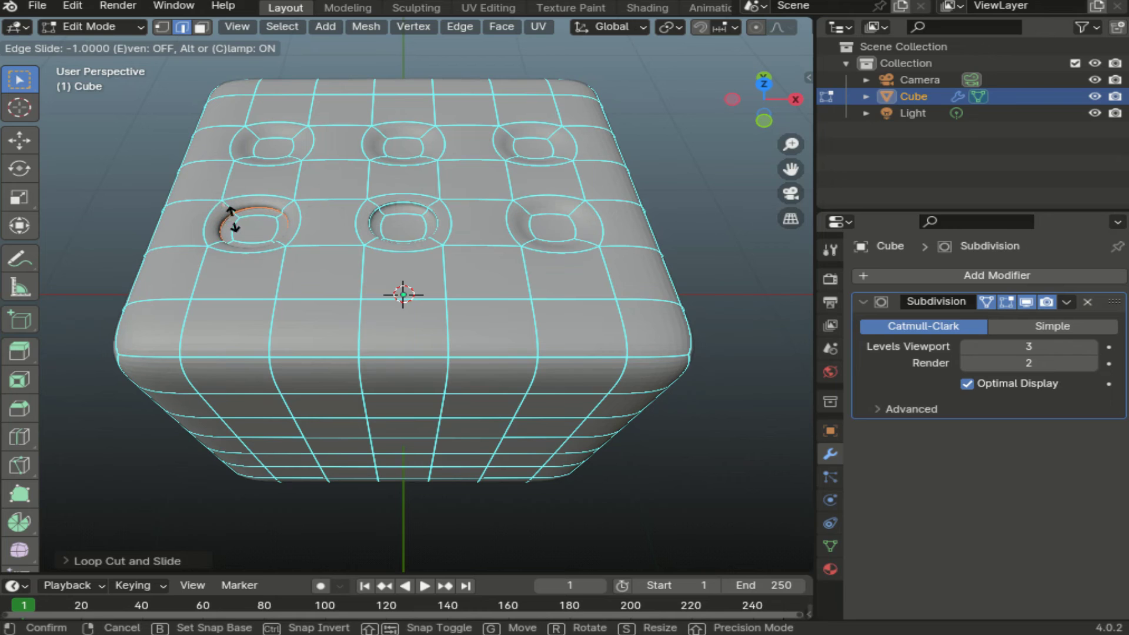
left_click(257, 244)
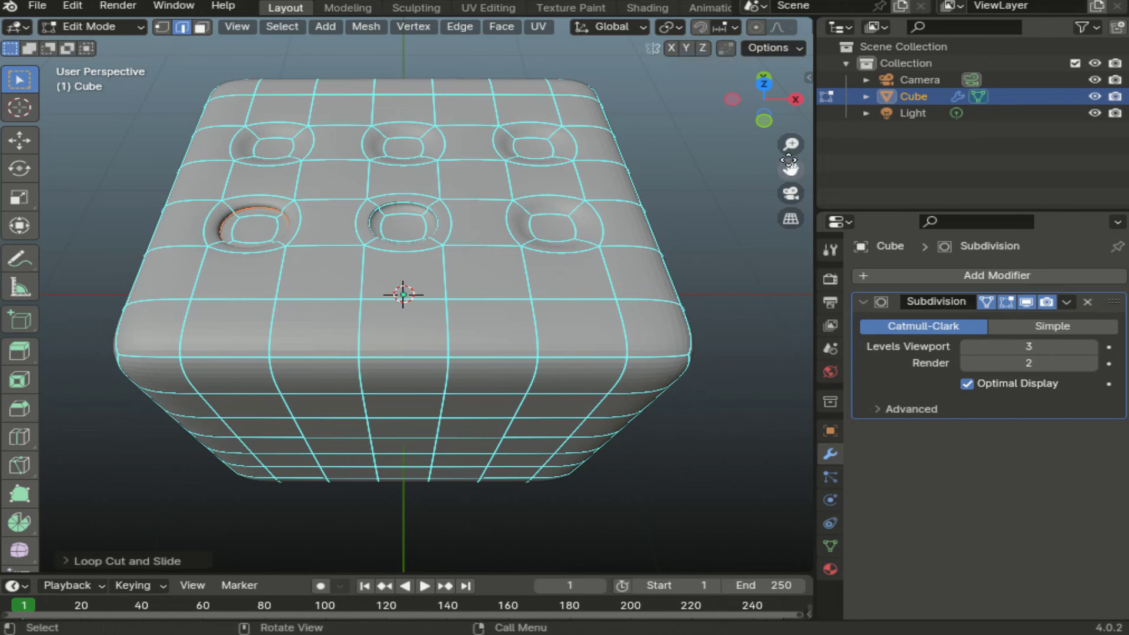
Step: Pan and zoom in on the sharpened dimples, then orbit to the plain bottom face
mouse_move(791, 170)
left_mouse_down()
mouse_move(790, 128)
mouse_move(791, 194)
left_mouse_up()
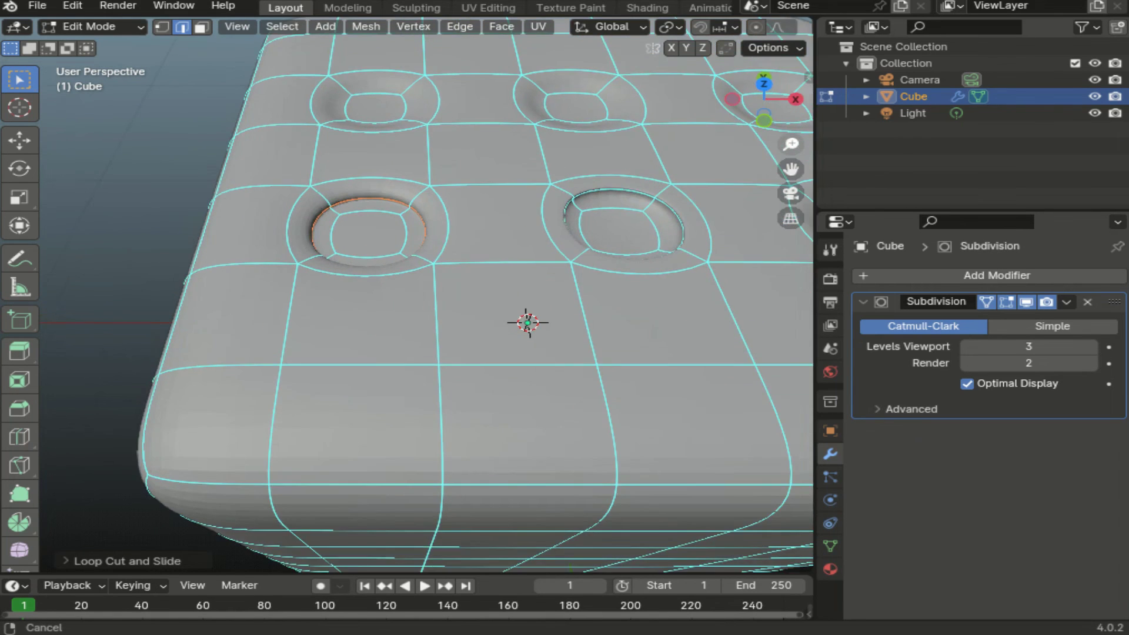
left_click_drag(791, 144, 791, 154)
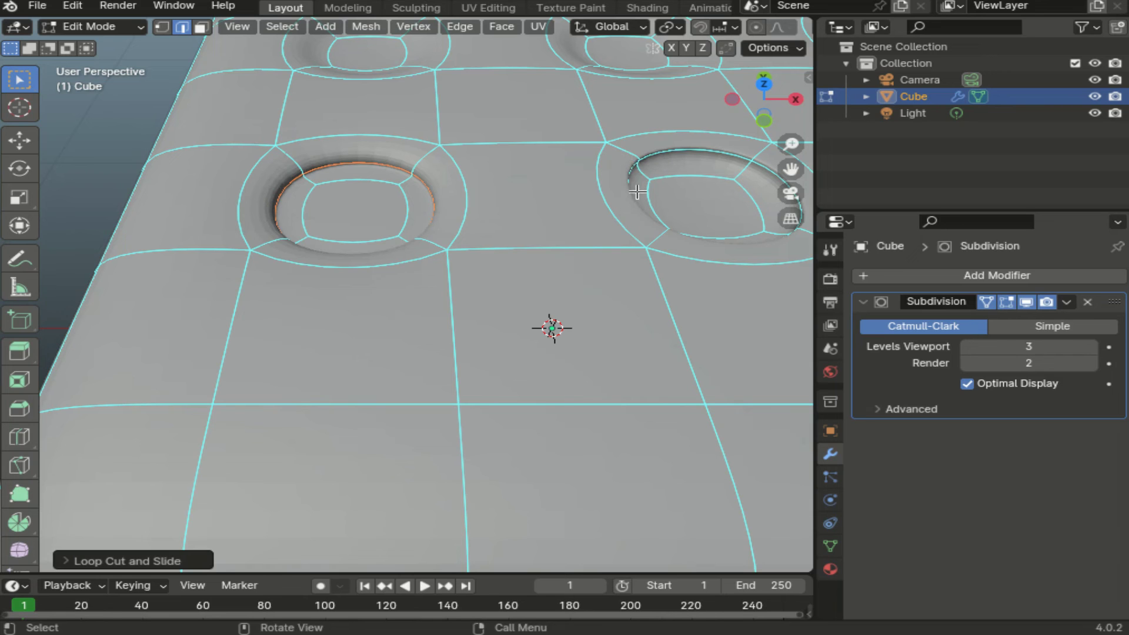
mouse_move(791, 144)
left_mouse_down()
mouse_move(791, 171)
mouse_move(655, 195)
left_mouse_up()
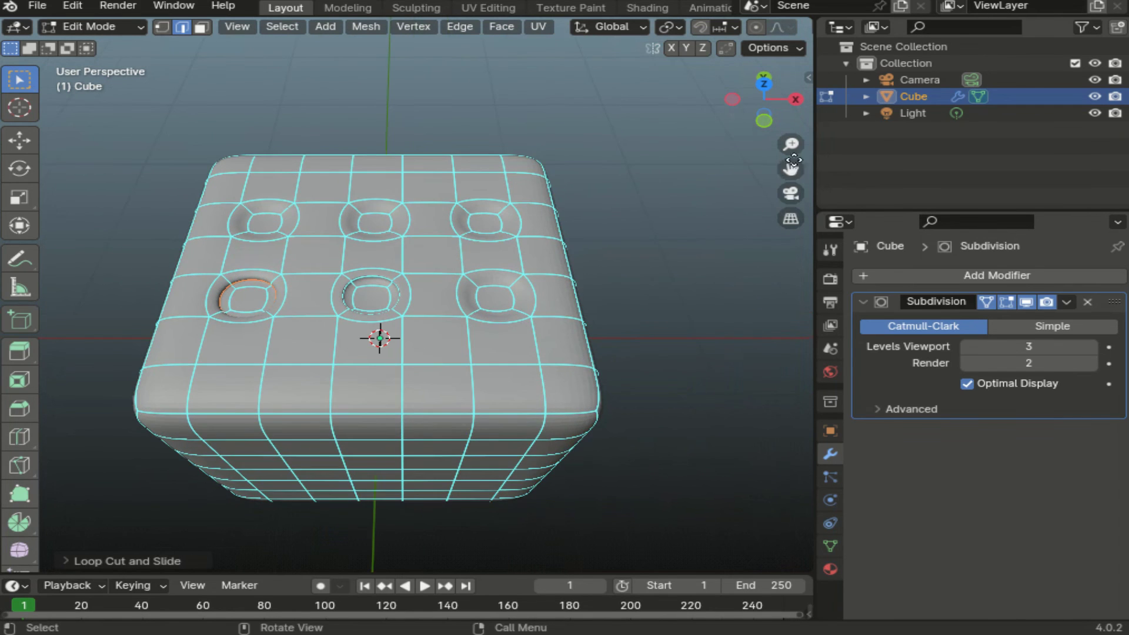
left_click_drag(759, 84, 760, 200)
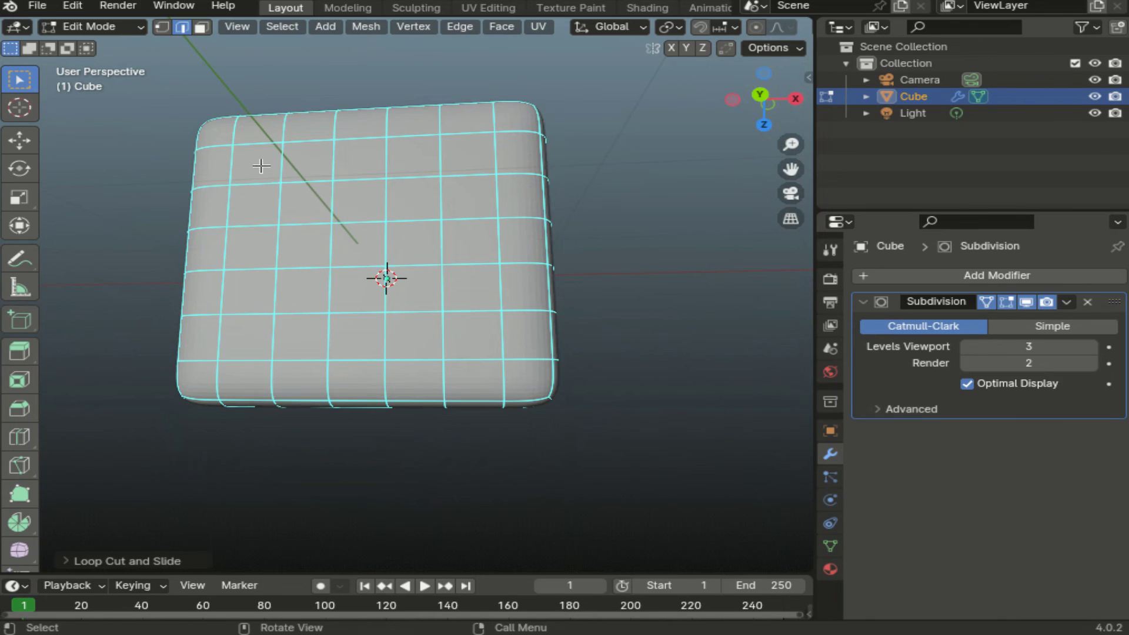
Step: In face select mode, pick the top-left, centre and bottom-right squares of the bottom face
key("shift")
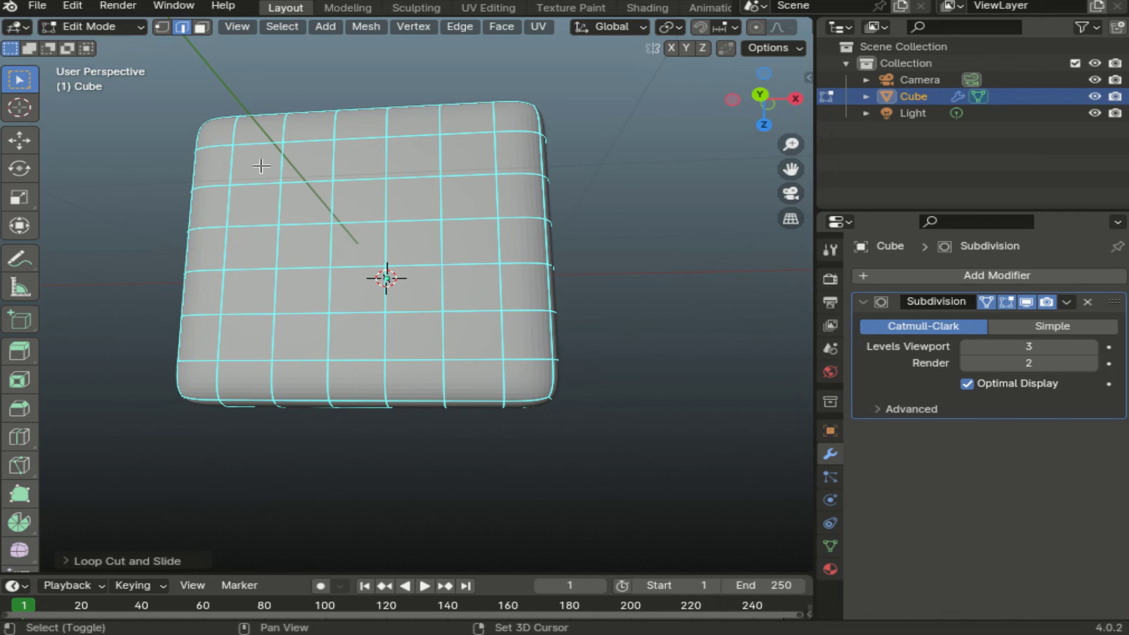
left_click(261, 166, "shift")
left_click(204, 26)
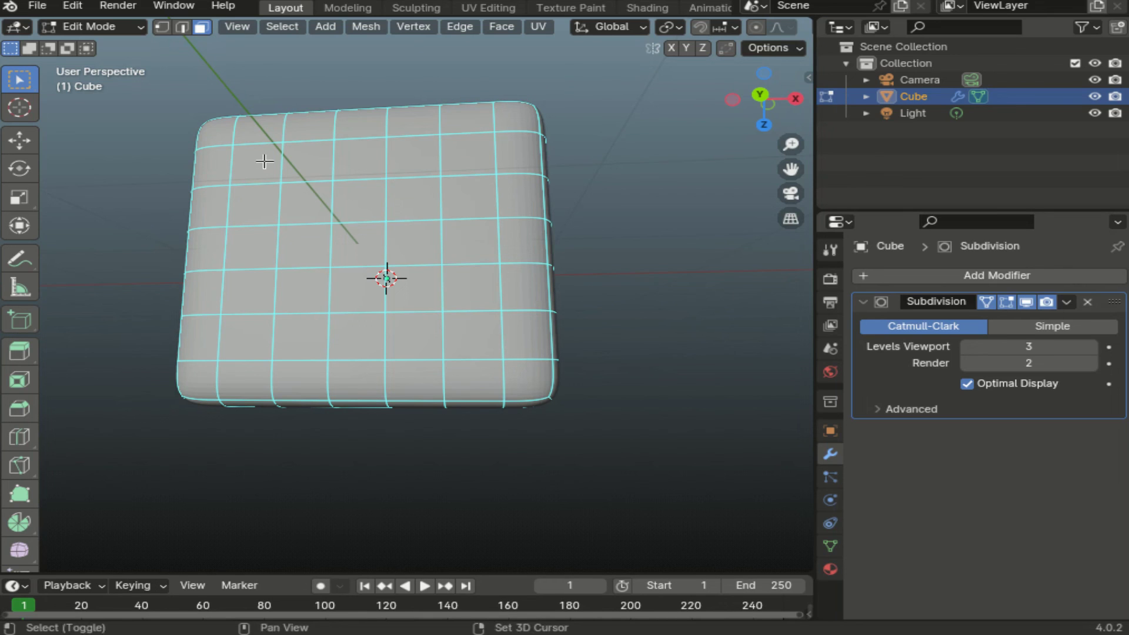
left_click(264, 161, "shift")
left_click(369, 244, "shift")
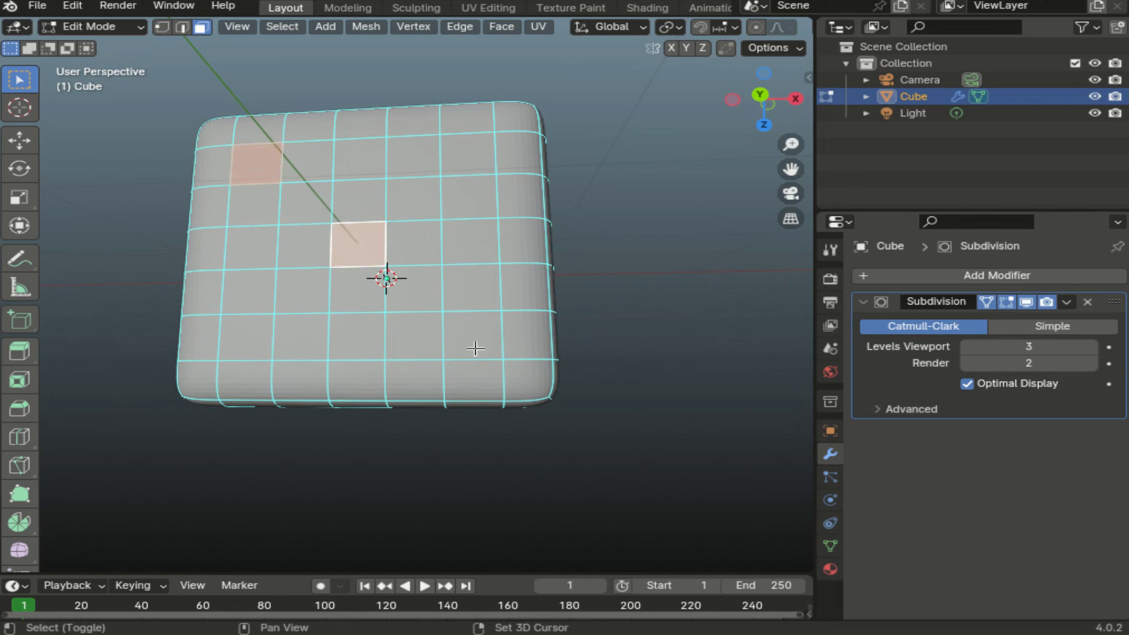
left_click(476, 347, "shift")
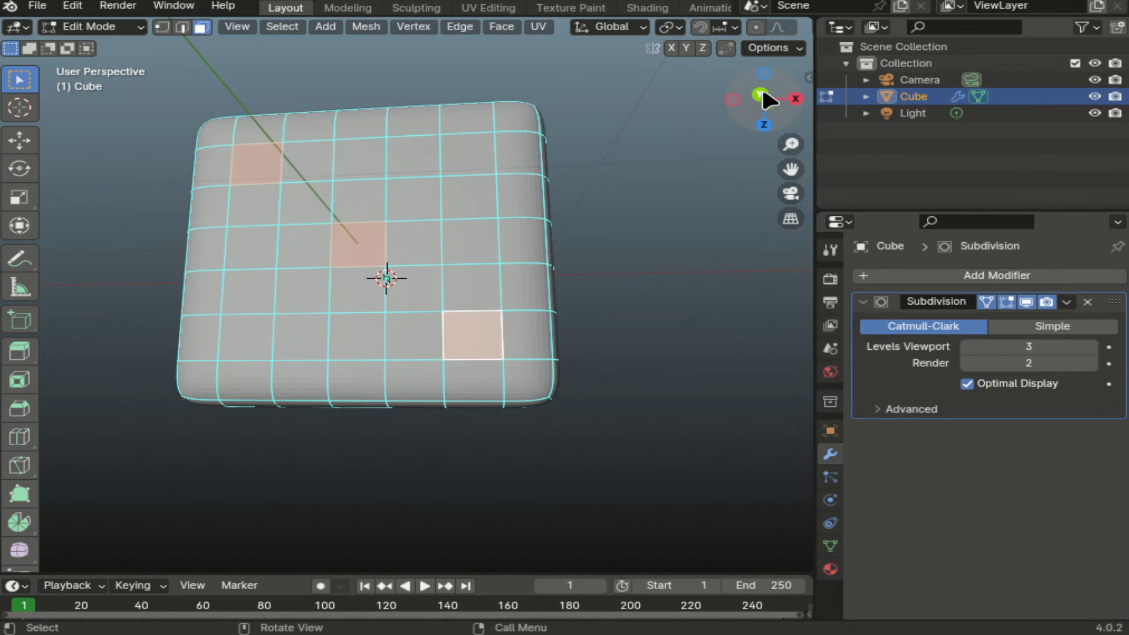
left_click_drag(761, 86, 655, 147)
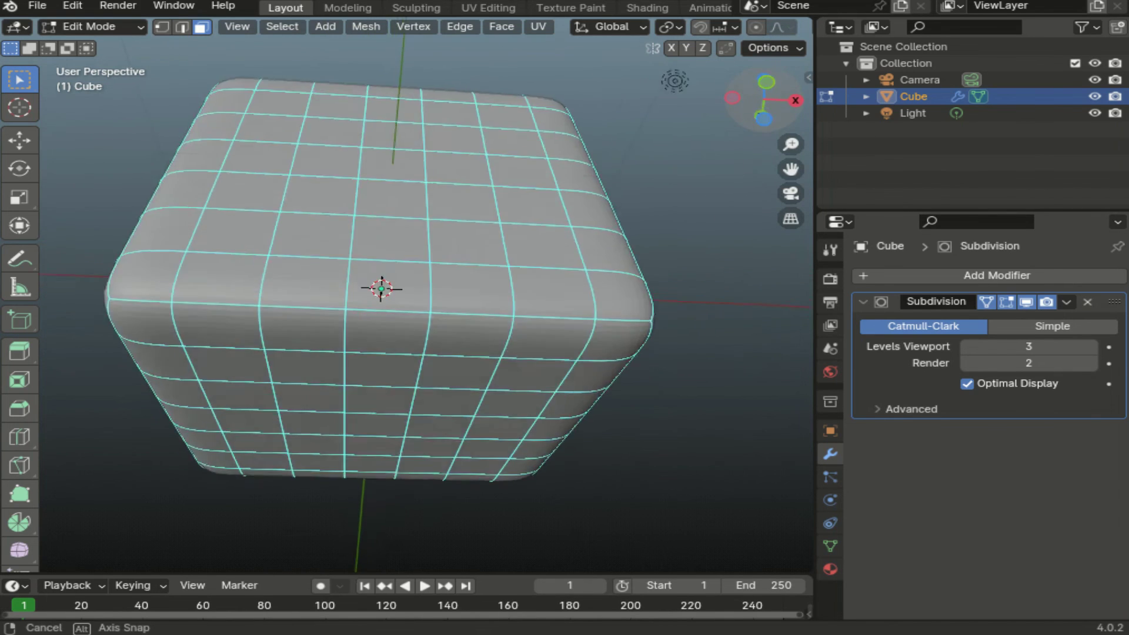
Step: On another plain side, add the upper-left and lower-right squares as two pips
left_click_drag(655, 147, 245, 202)
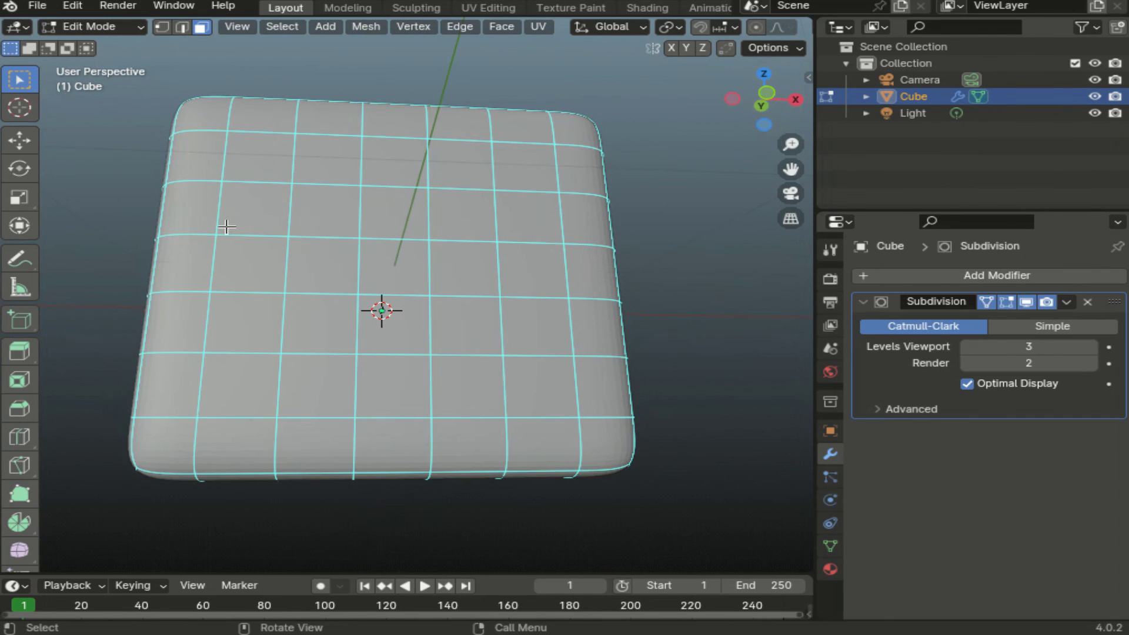
left_click(319, 203, "shift")
left_click(479, 333, "shift")
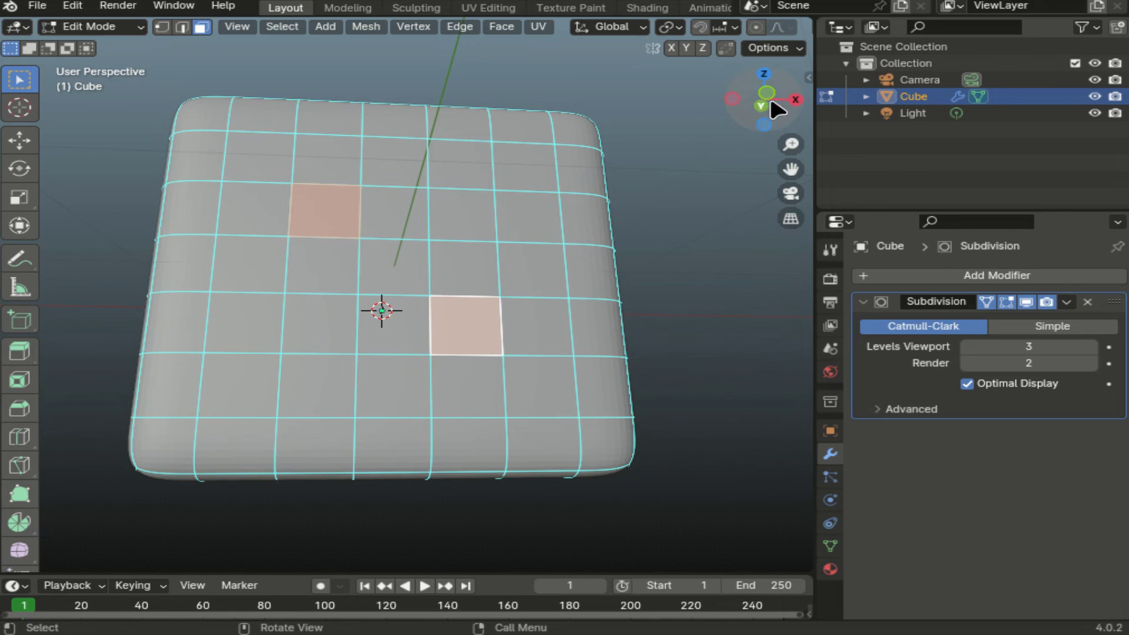
mouse_move(770, 83)
left_mouse_down()
mouse_move(735, 135)
mouse_move(765, 97)
mouse_move(237, 228)
left_mouse_up()
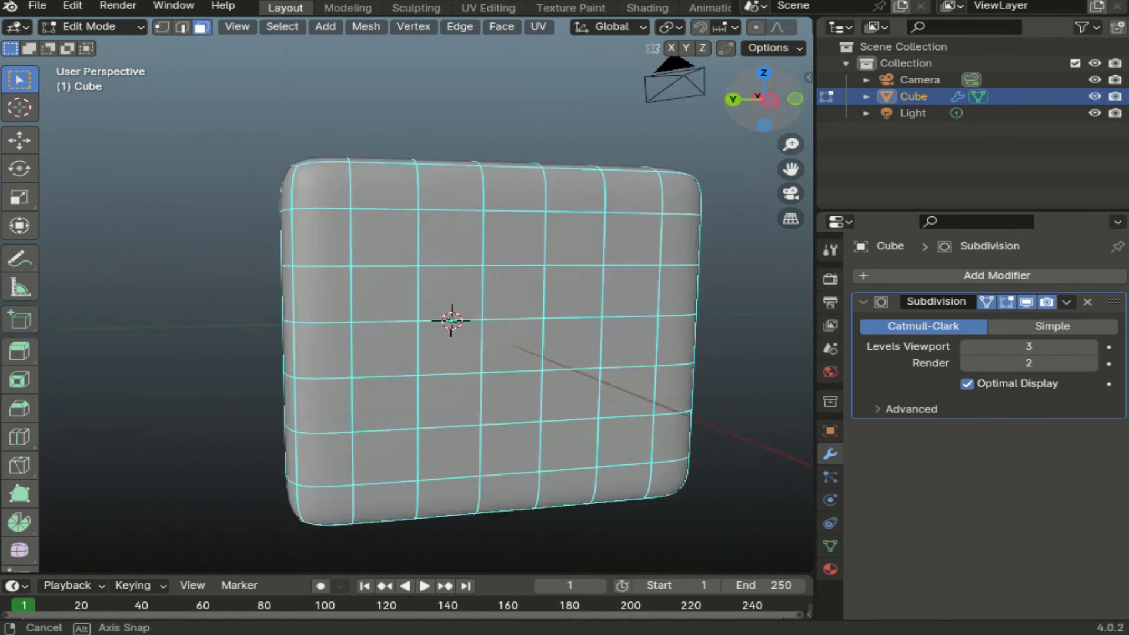
Step: Orbit around the cube to look over the six-dimpled top and its sharpened dimples
left_click_drag(765, 97, 764, 97)
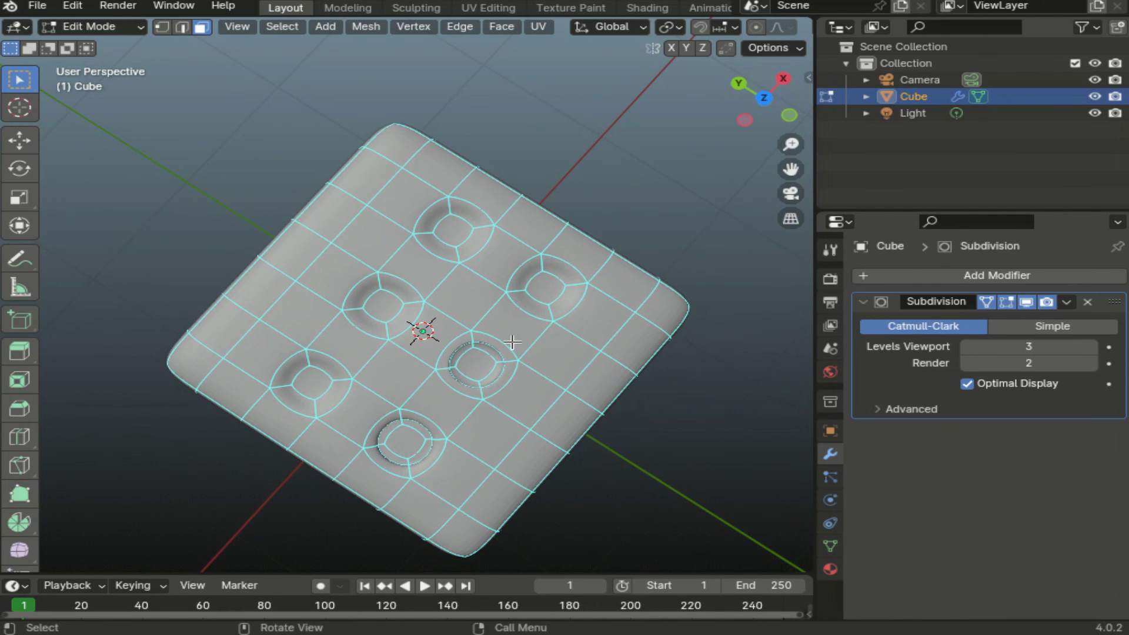